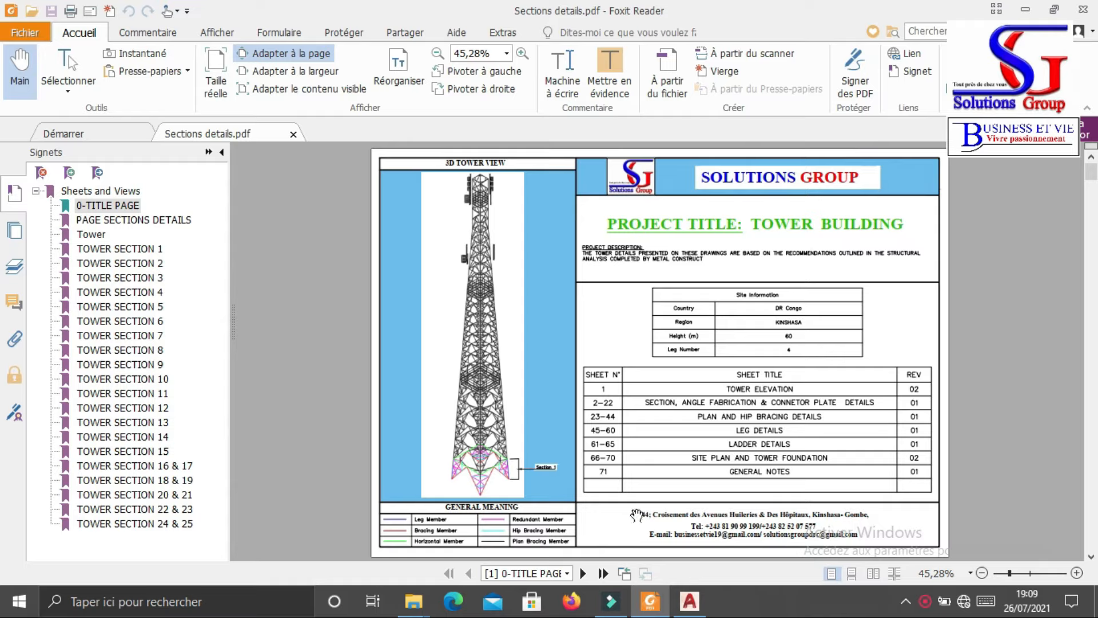
Look through the PDF's first bookmarked sheets, from PAGE SECTIONS DETAILS and Tower to TOWER SECTION 4, and return to 0-TITLE PAGE
left_click(111, 220)
left_click(105, 209)
left_click(105, 220)
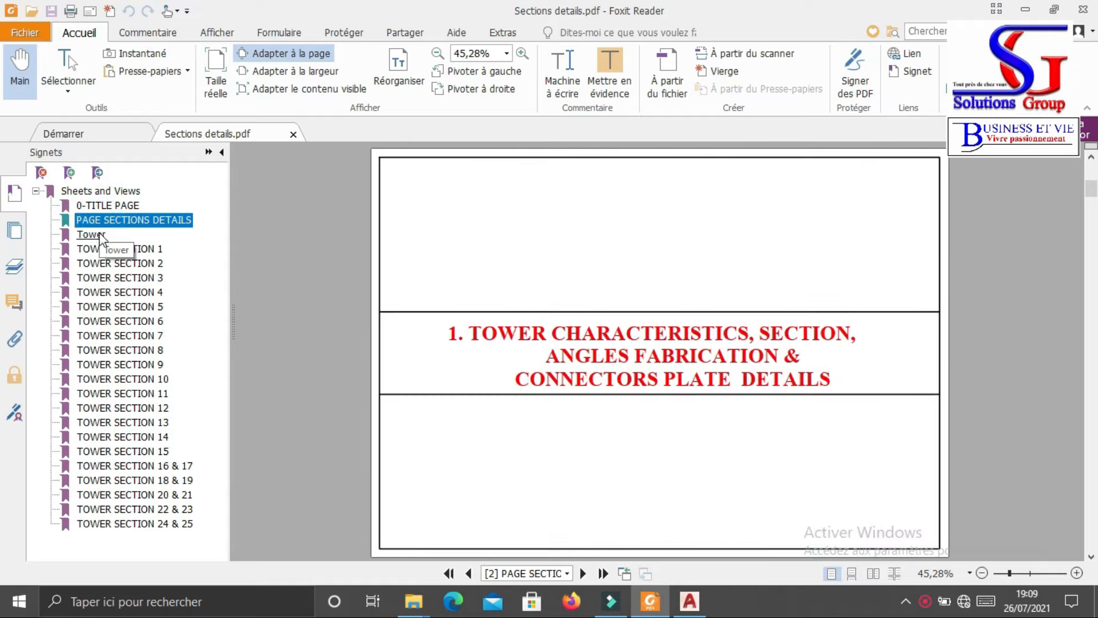
left_click(96, 235)
left_click(97, 249)
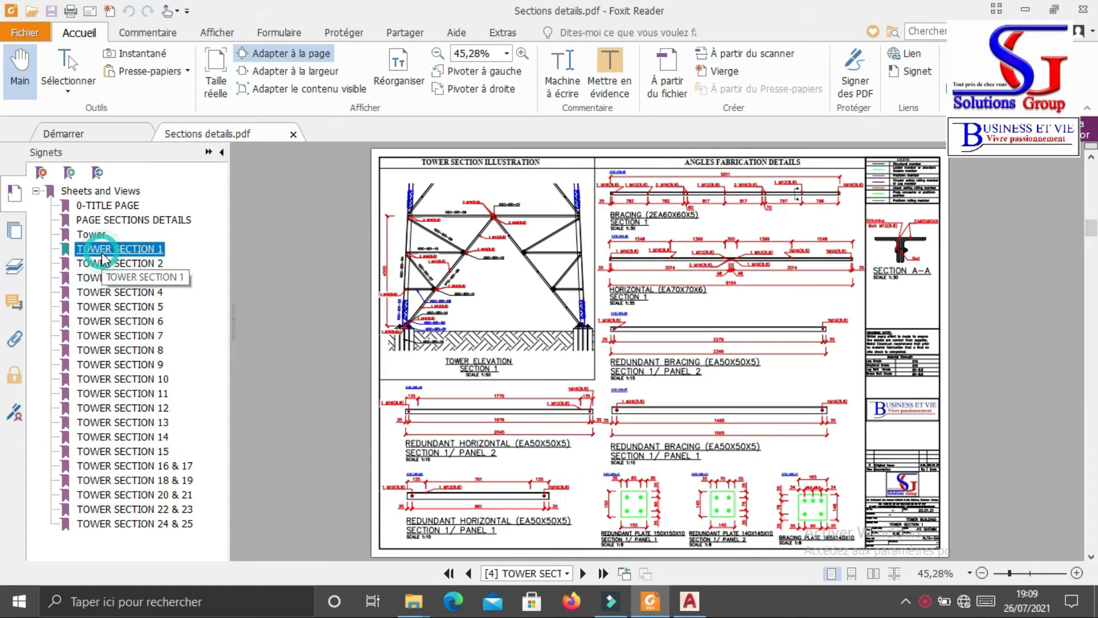
left_click(115, 279)
left_click(116, 264)
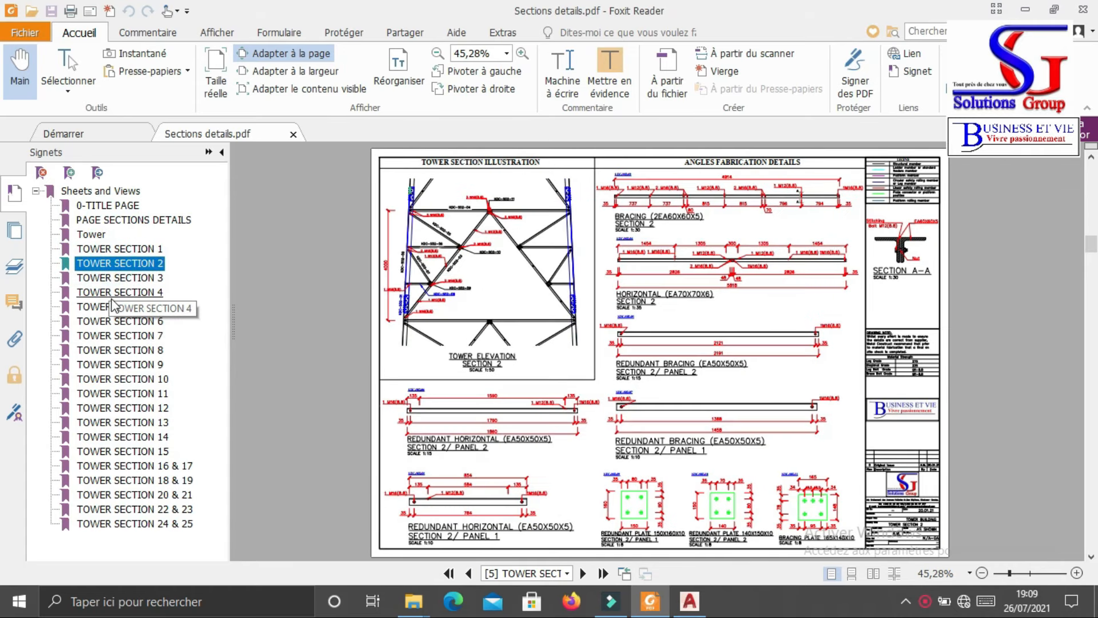
left_click(116, 292)
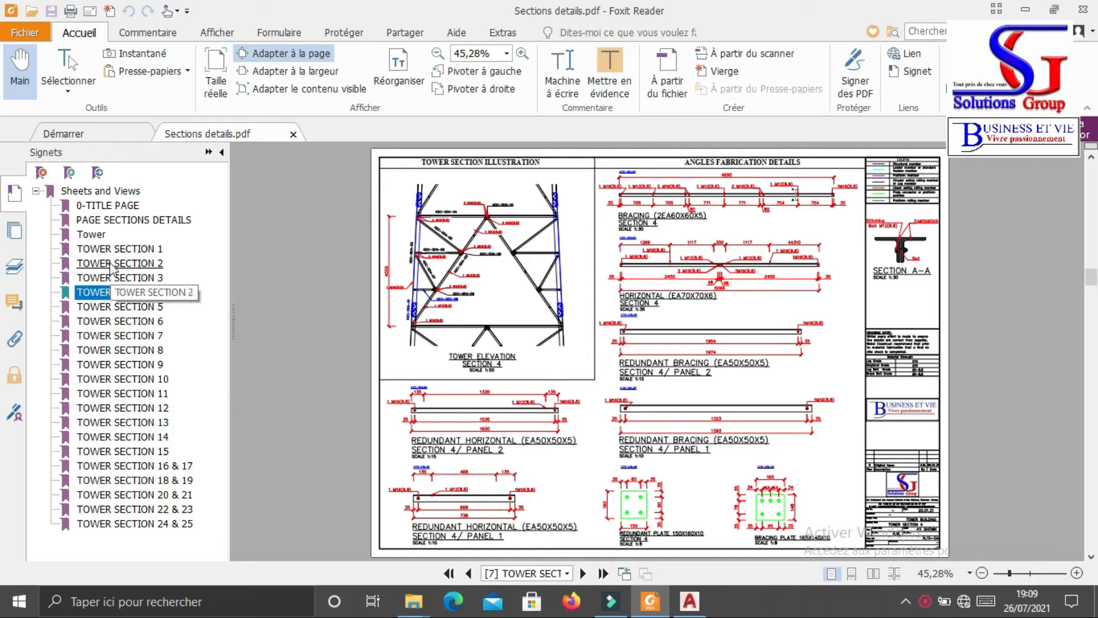
left_click(112, 254)
left_click(91, 235)
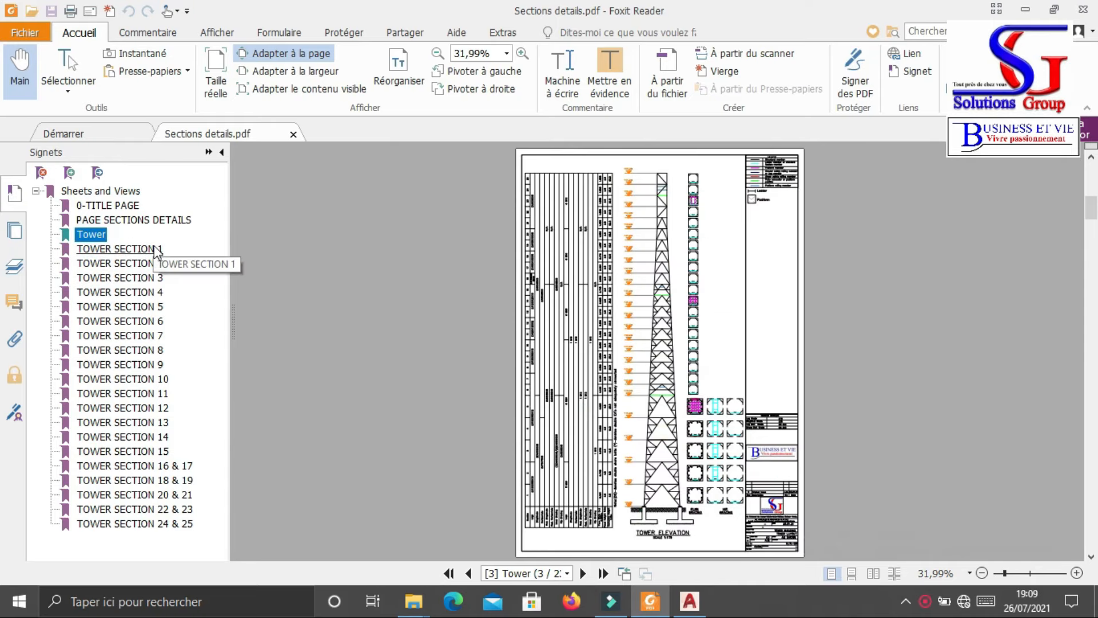
left_click(122, 222)
left_click(118, 207)
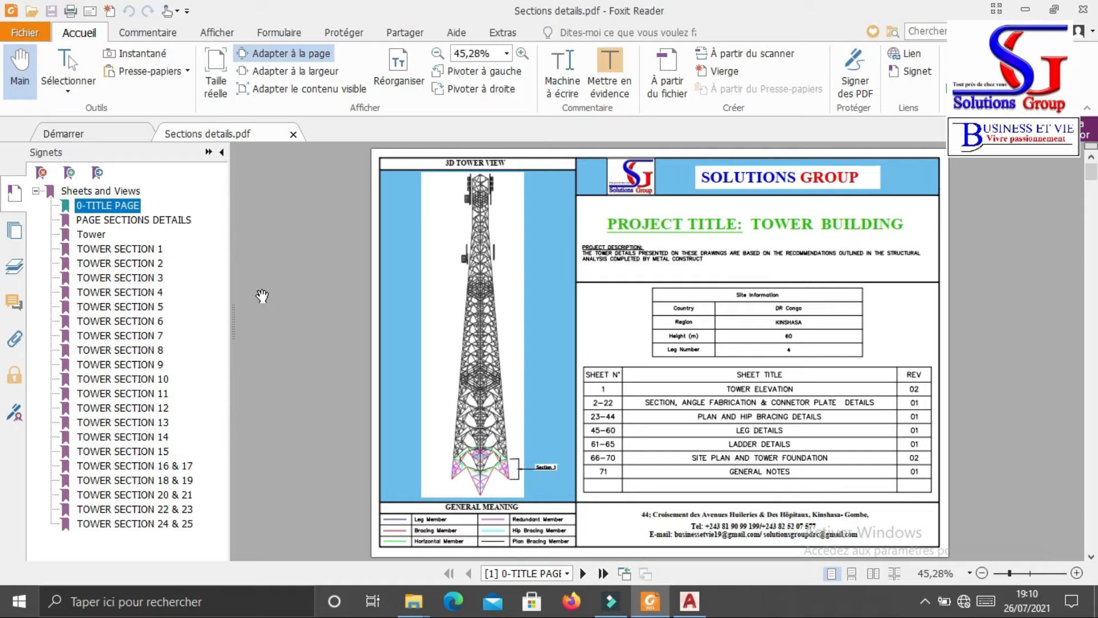
View the bookmarked PDF sheets in order from PAGE SECTIONS DETAILS and Tower up to TOWER SECTION 3
left_click(95, 220)
left_click(96, 235)
left_click(100, 220)
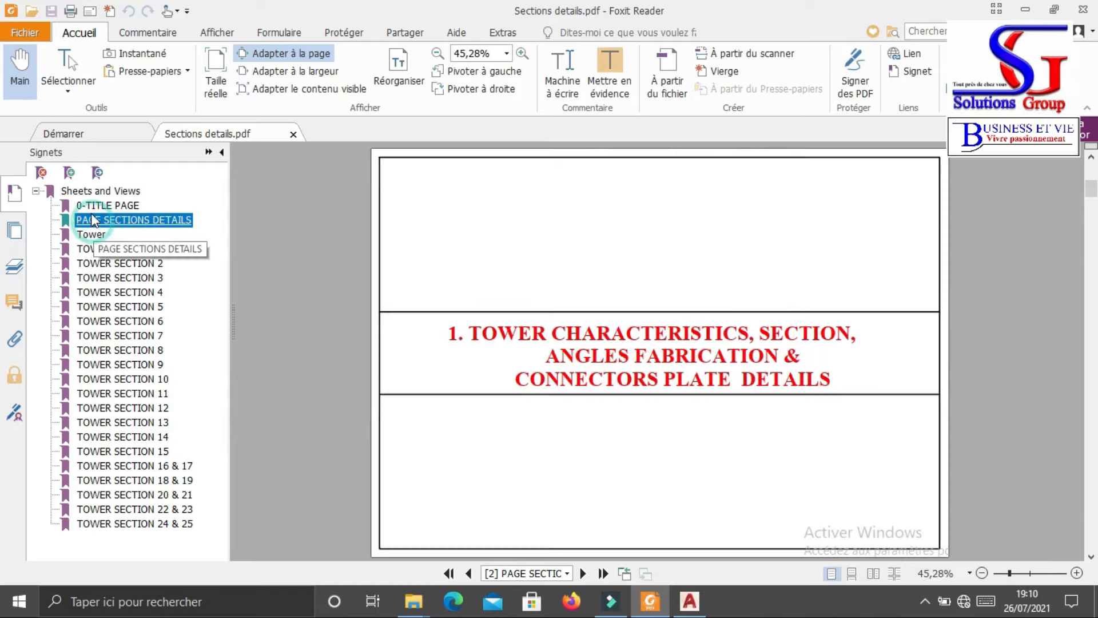
left_click(103, 206)
left_click(102, 222)
left_click(97, 235)
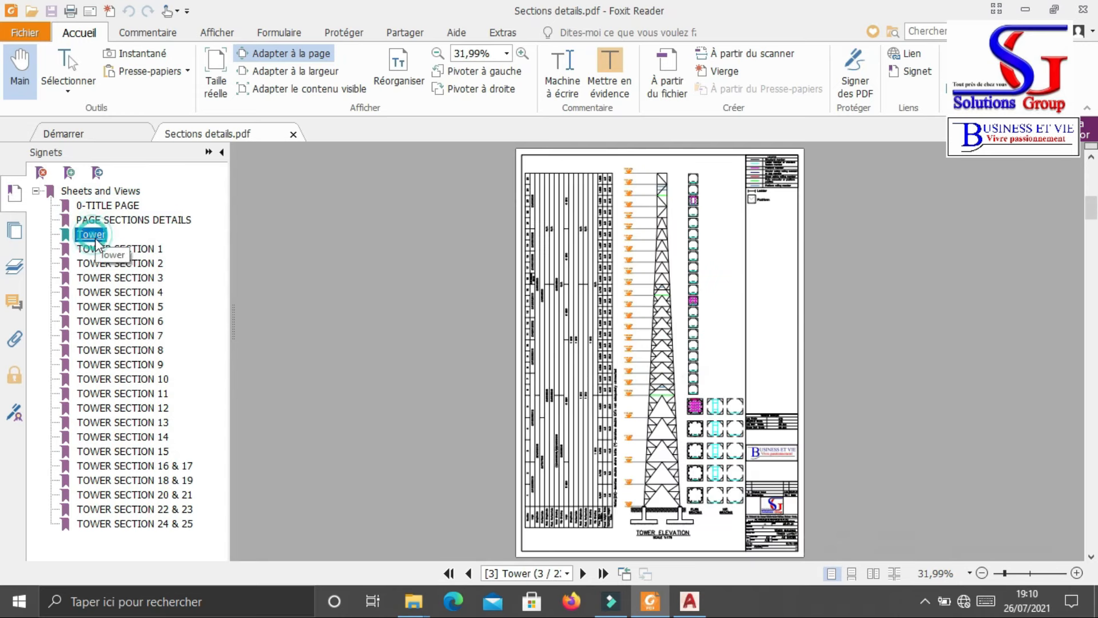
left_click(104, 249)
left_click(104, 264)
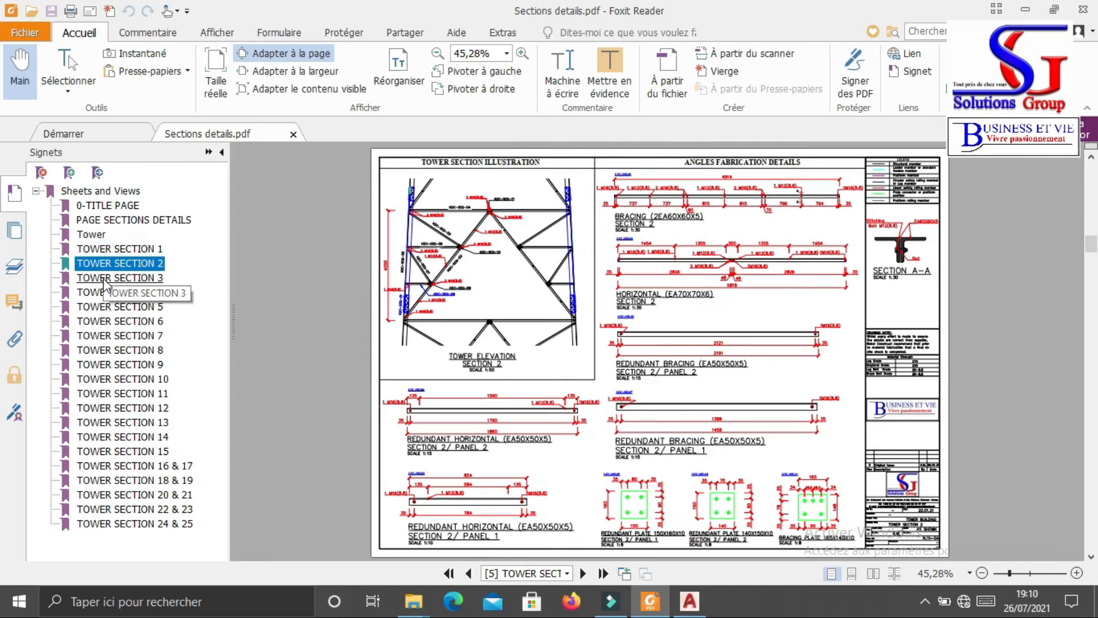
left_click(105, 279)
Go back through the PDF sheets to 0-TITLE PAGE and revisit PAGE SECTIONS DETAILS, Tower and TOWER SECTION 1
left_click(104, 249)
left_click(97, 235)
left_click(100, 221)
left_click(97, 206)
left_click(95, 221)
left_click(92, 235)
left_click(92, 249)
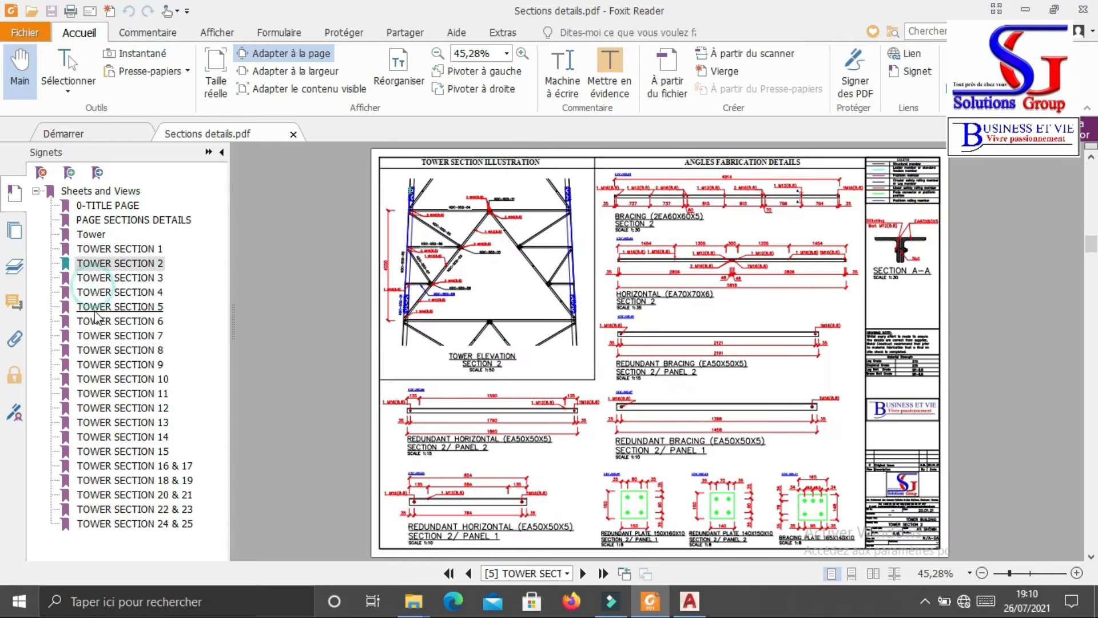
Sample the PDF's higher tower section sheets, including TOWER SECTION 12, 18 & 19, and 13
left_click(104, 307)
left_click(99, 408)
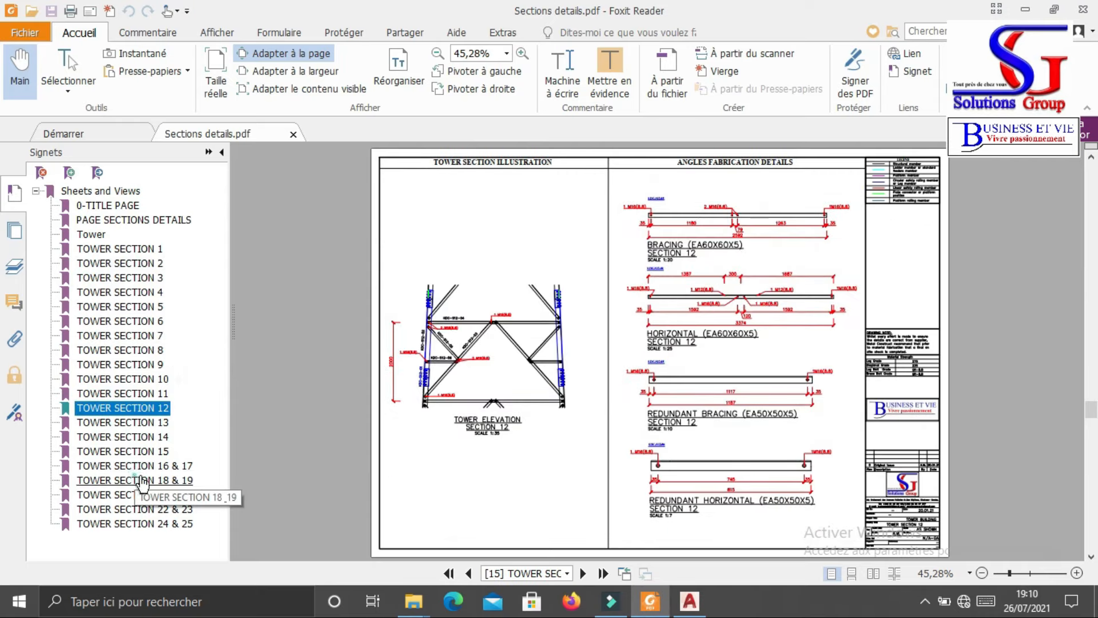
left_click(106, 480)
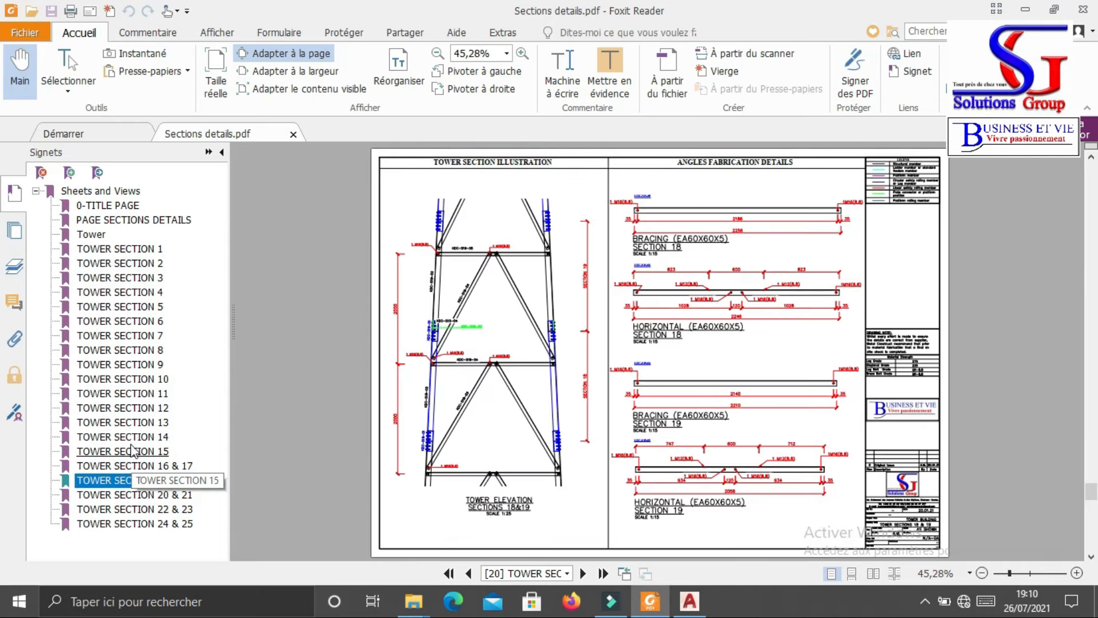
left_click(116, 249)
left_click(132, 222)
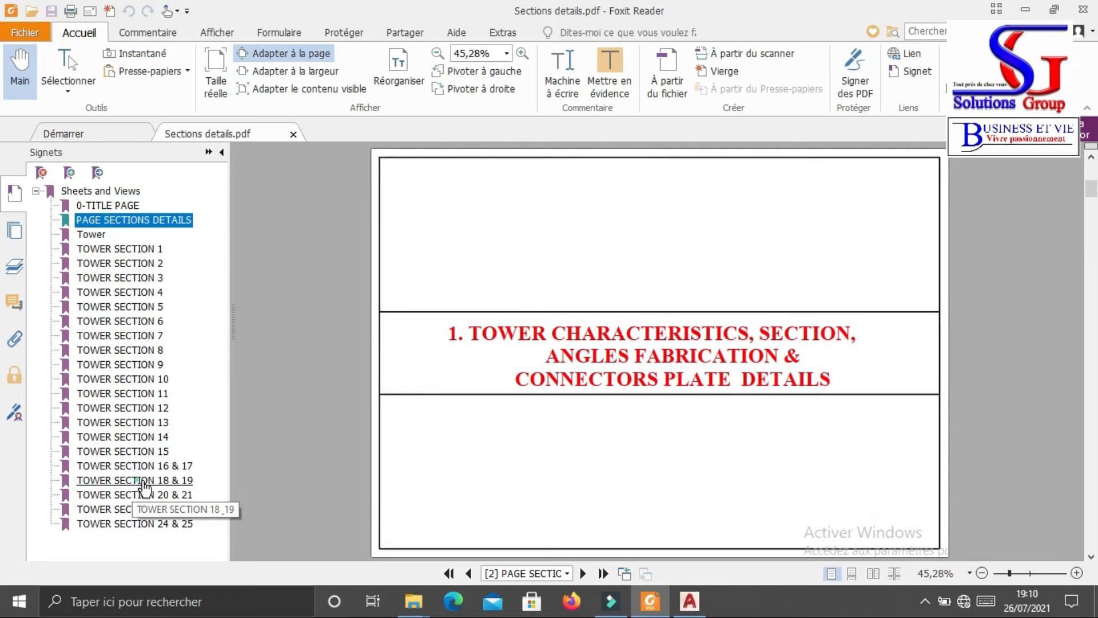
left_click(140, 482)
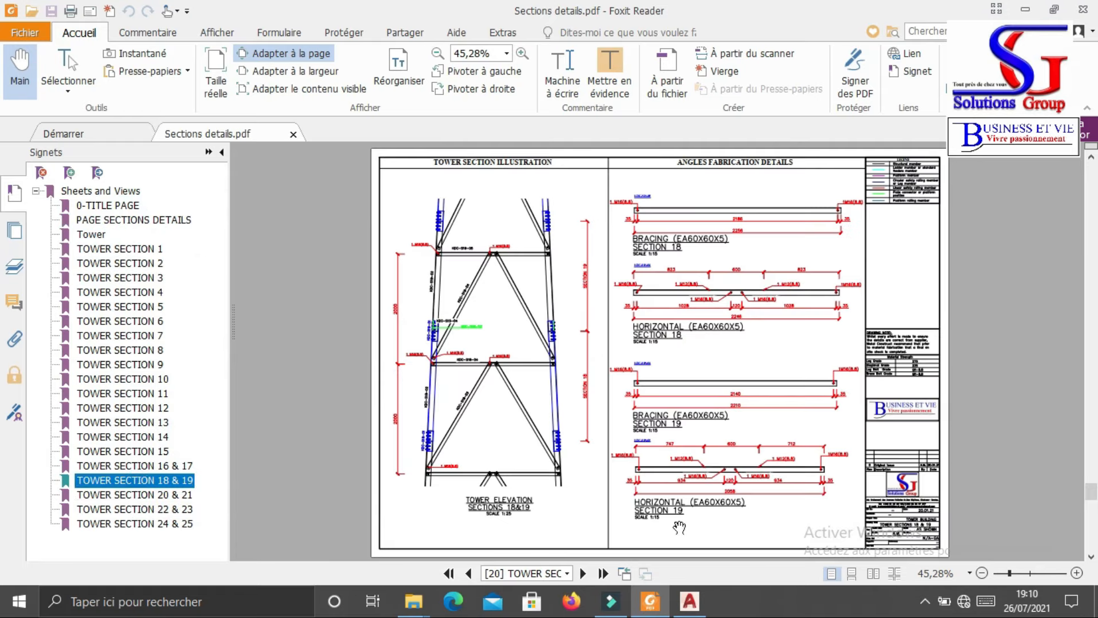
left_click(122, 364)
left_click(118, 422)
left_click(122, 379)
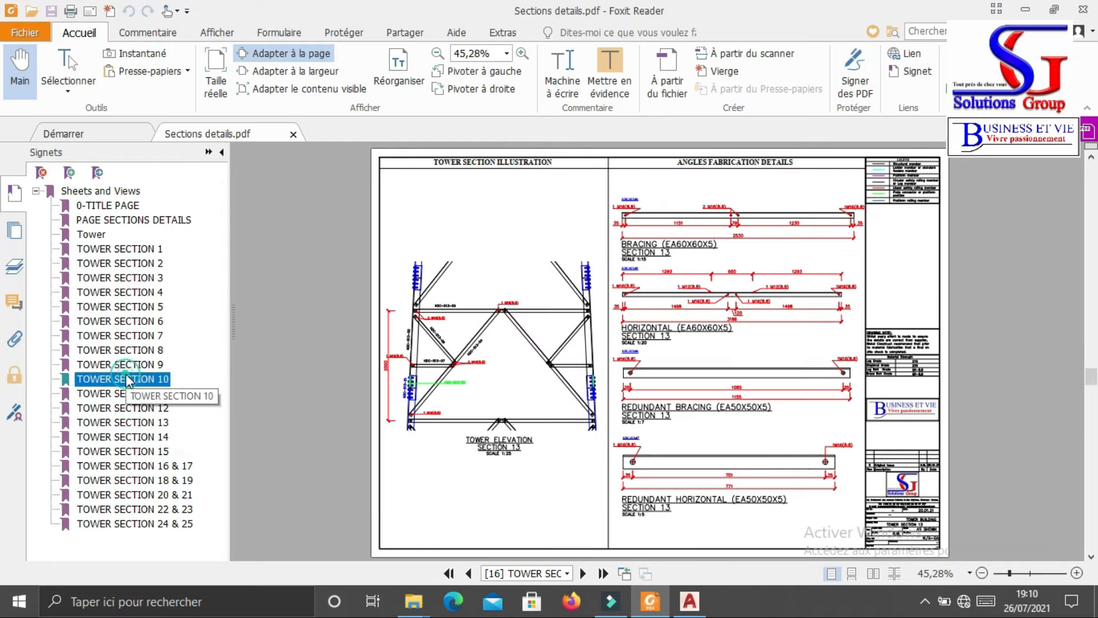
left_click(123, 422)
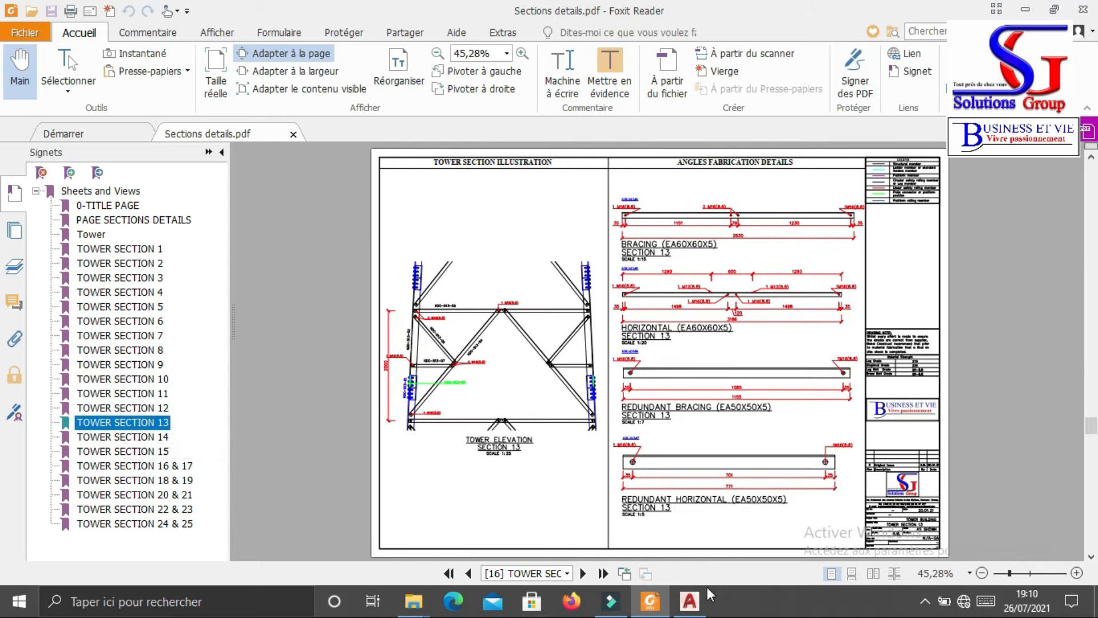
Switch to AutoCAD and examine the TOWER SECTION 2 layout and the tower drawings in model space
left_click(692, 599)
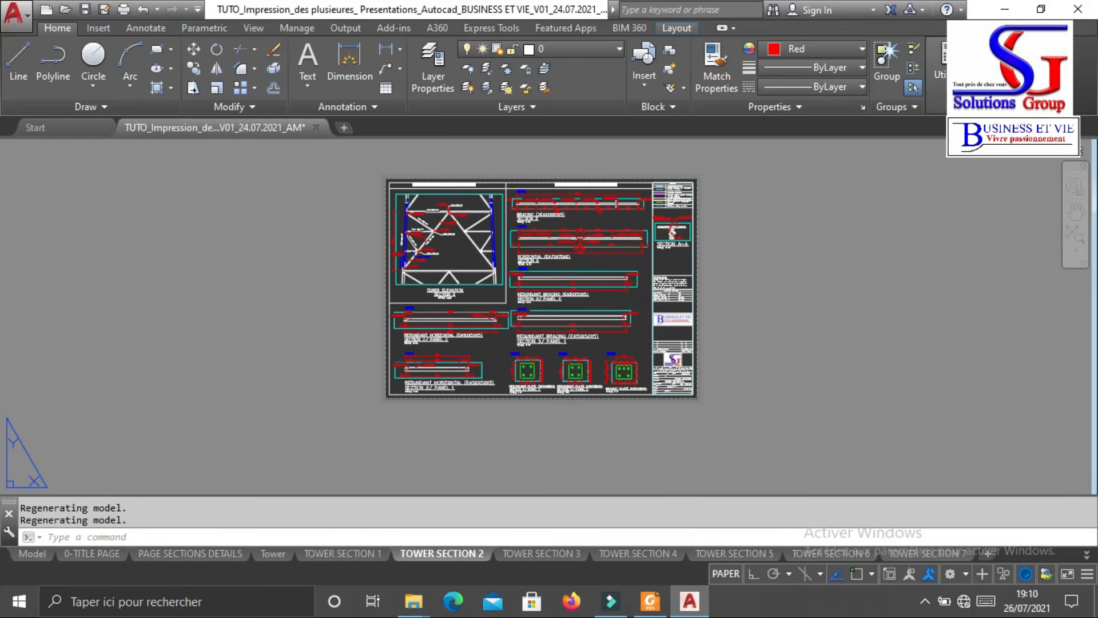
scroll(366, 274, "up", 4)
scroll(344, 288, "down", 4)
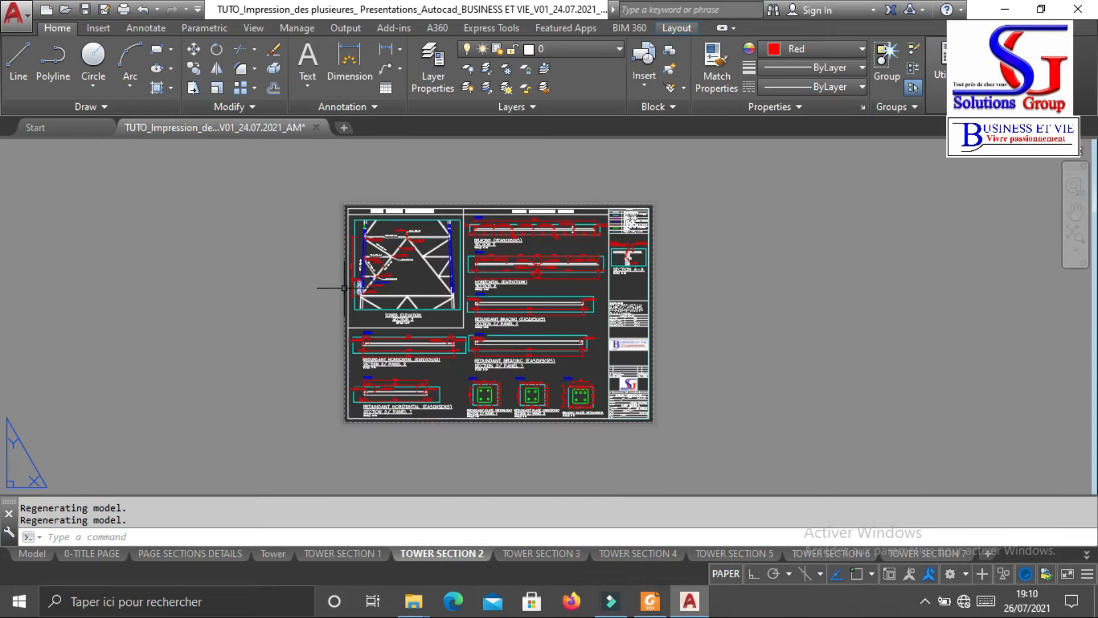
left_click(32, 553)
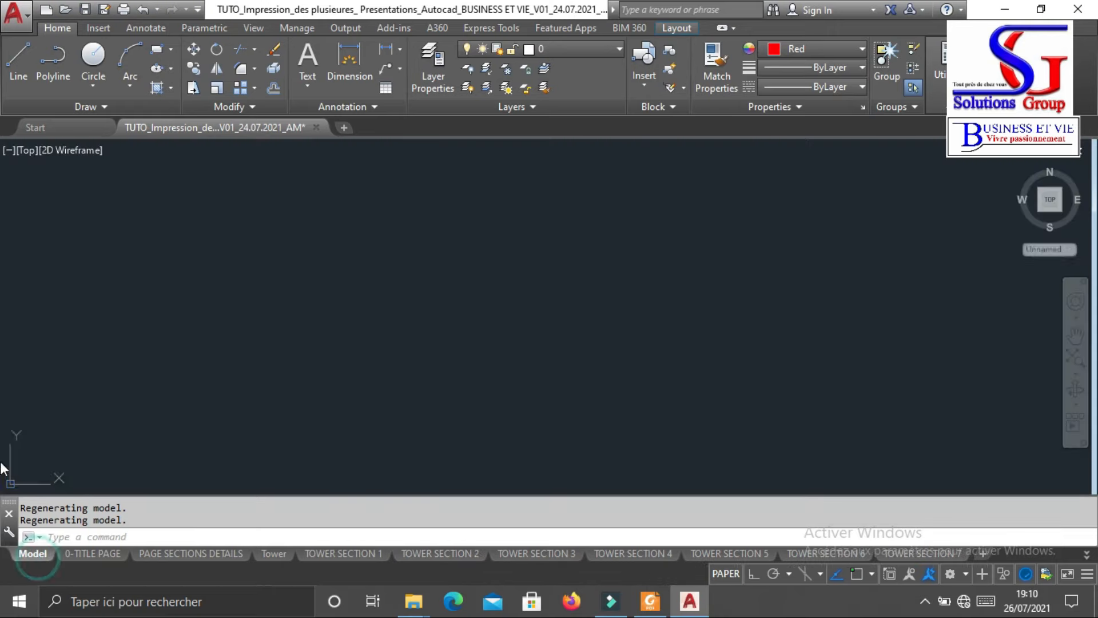
scroll(587, 296, "down", 5)
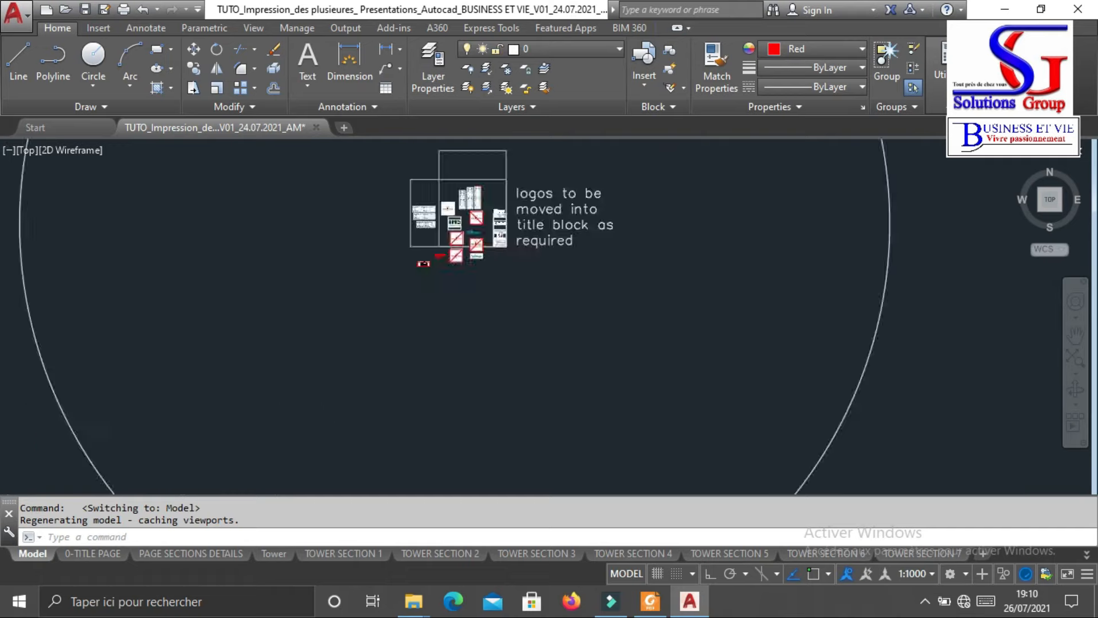
scroll(491, 300, "up", 10)
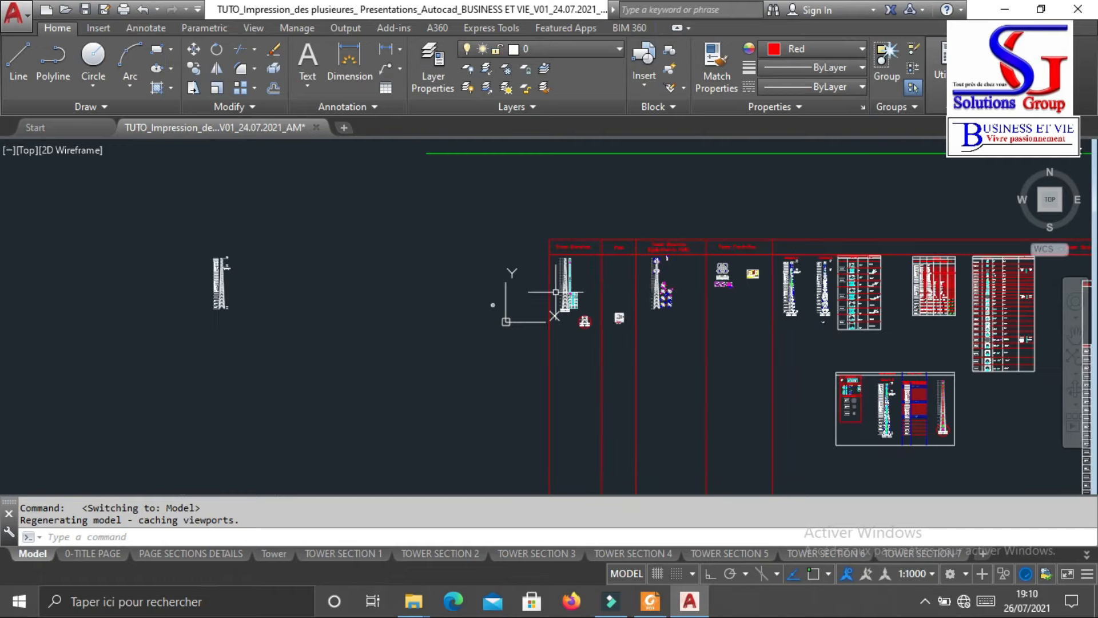
scroll(398, 288, "down", 4)
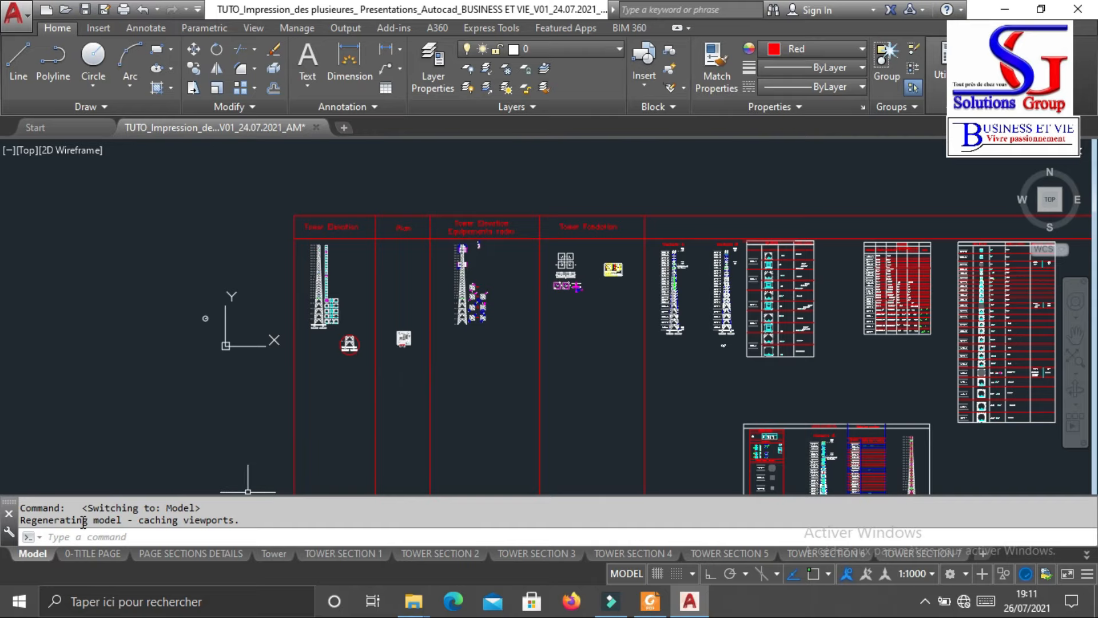
Open the 0-TITLE PAGE layout and examine its 3D tower view, project title and sheet list
left_click(89, 554)
scroll(327, 294, "down", 2)
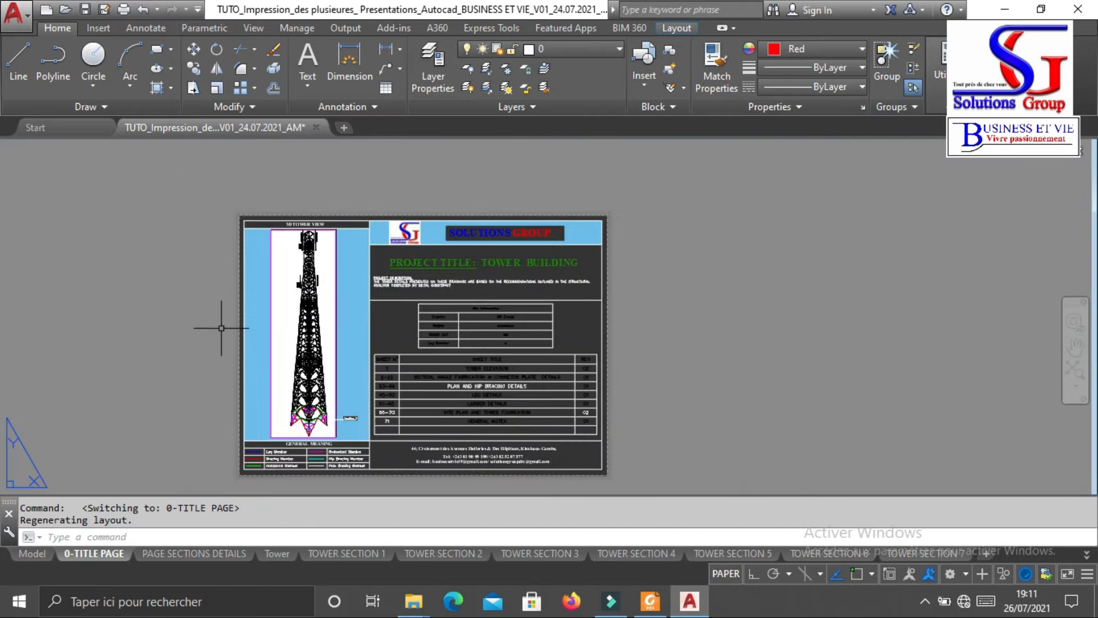
scroll(222, 328, "up", 3)
scroll(317, 302, "down", 3)
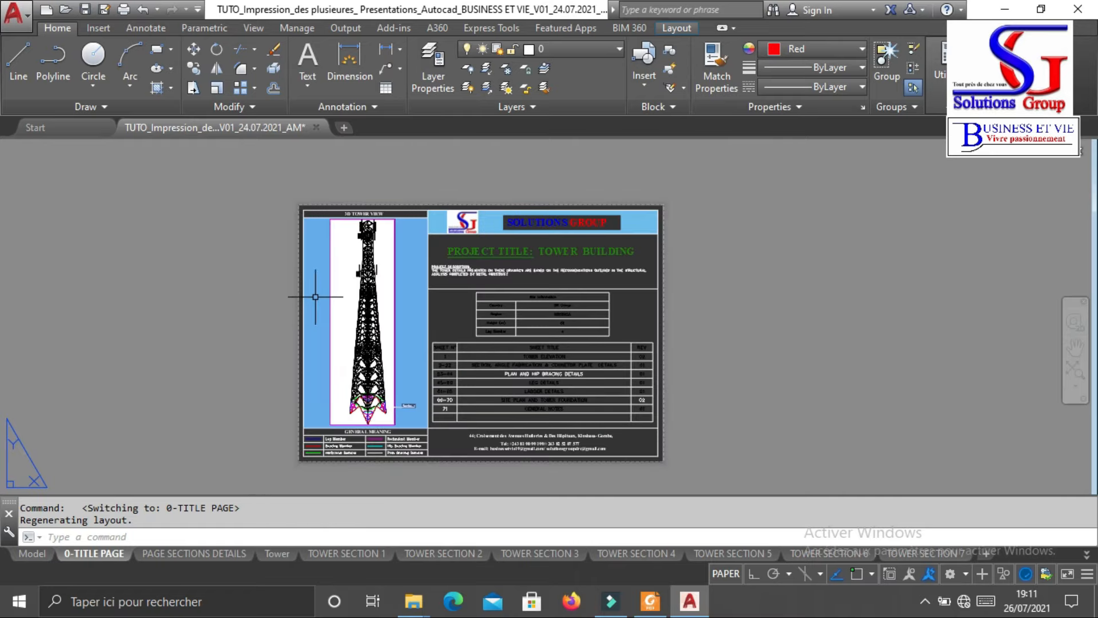
scroll(316, 295, "up", 2)
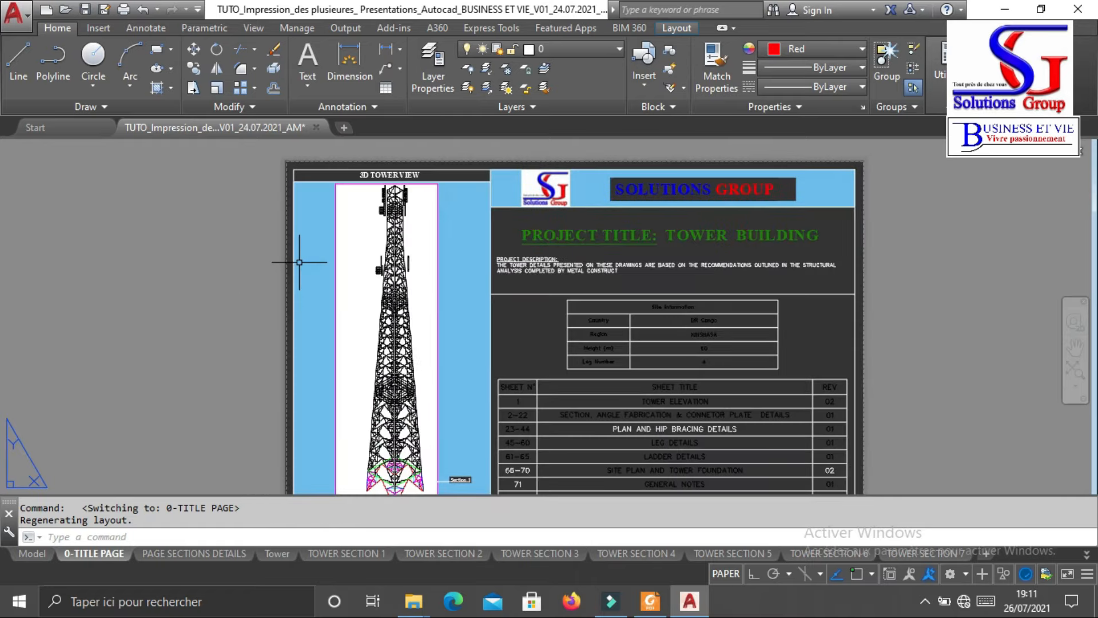
scroll(300, 258, "down", 5)
scroll(302, 309, "up", 4)
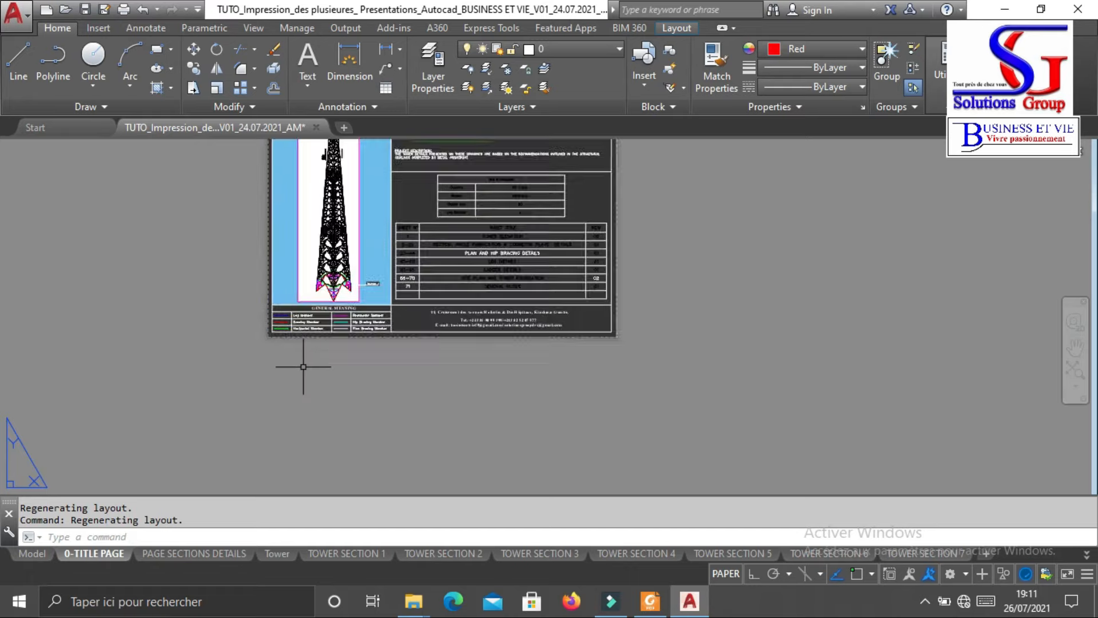
scroll(299, 362, "down", 1)
scroll(290, 329, "up", 1)
scroll(243, 400, "down", 1)
scroll(234, 375, "up", 1)
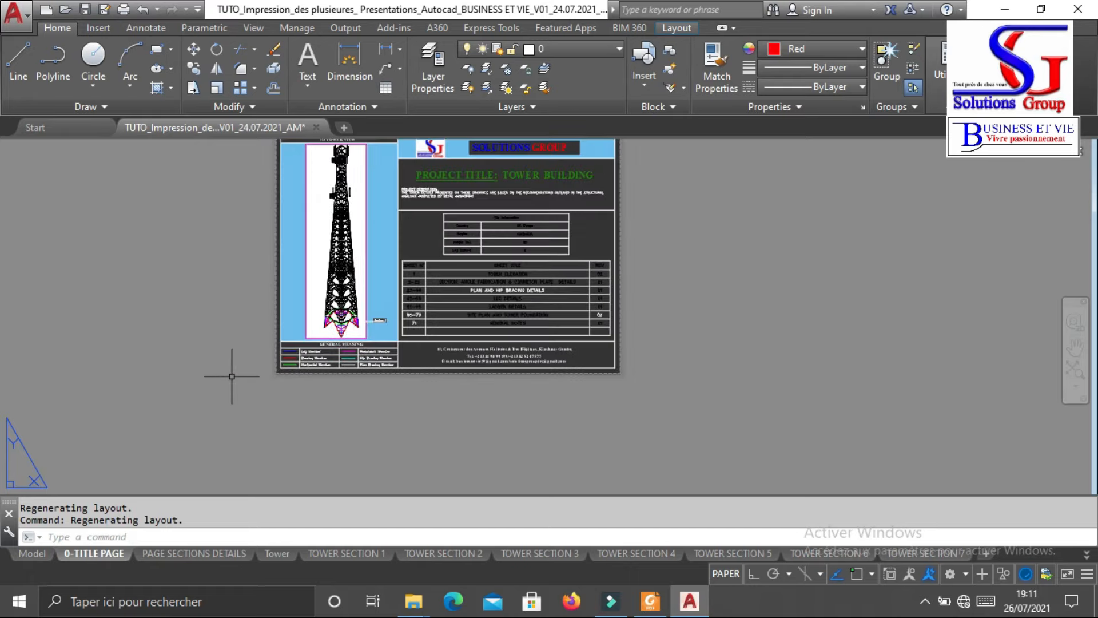
scroll(232, 375, "down", 2)
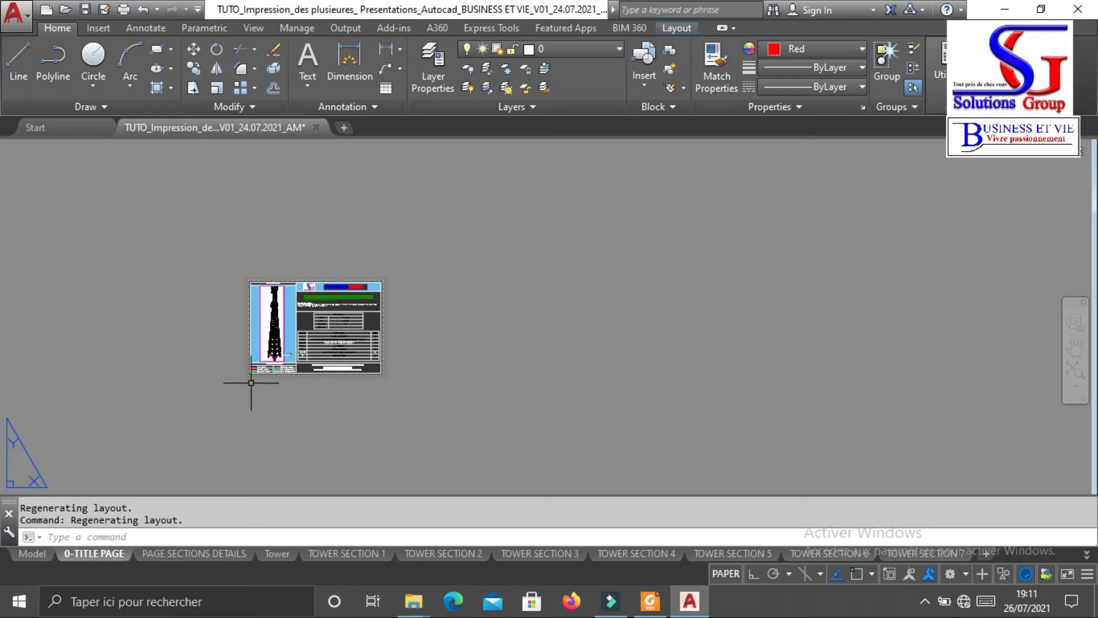
scroll(246, 369, "up", 3)
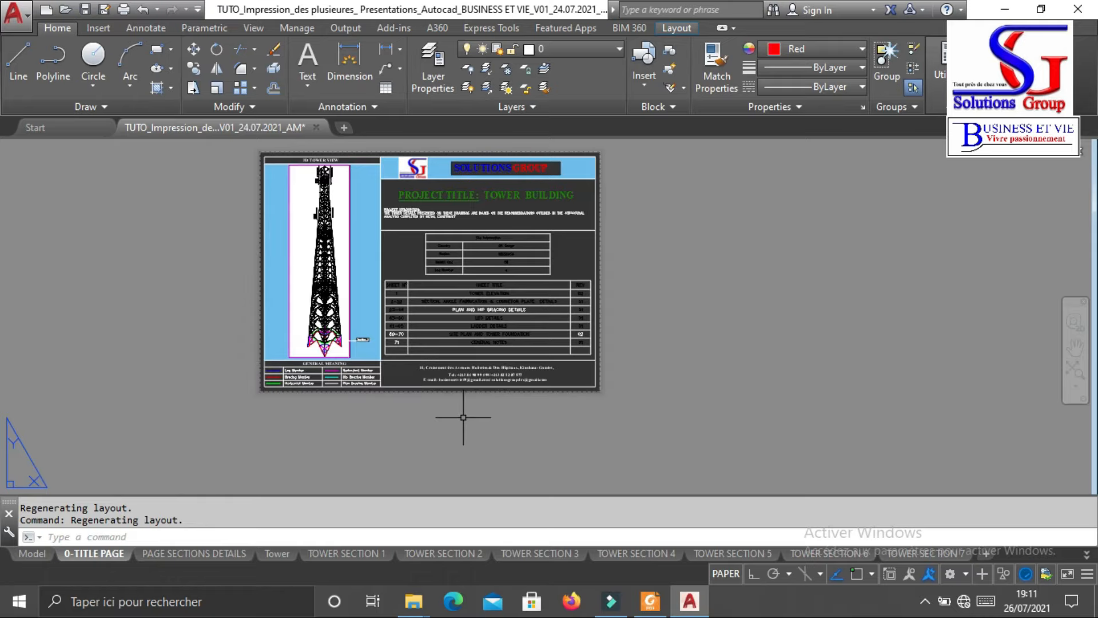
Open the PAGE SECTIONS DETAILS layout and look over its sheet
left_click(213, 553)
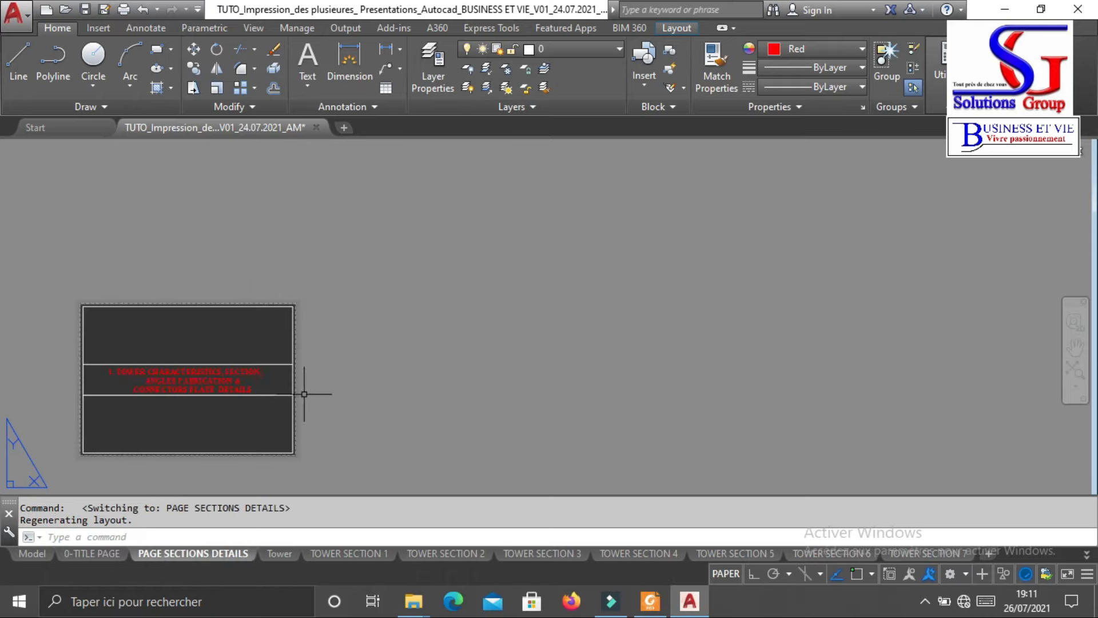
scroll(73, 407, "up", 3)
scroll(397, 338, "down", 7)
scroll(368, 356, "up", 3)
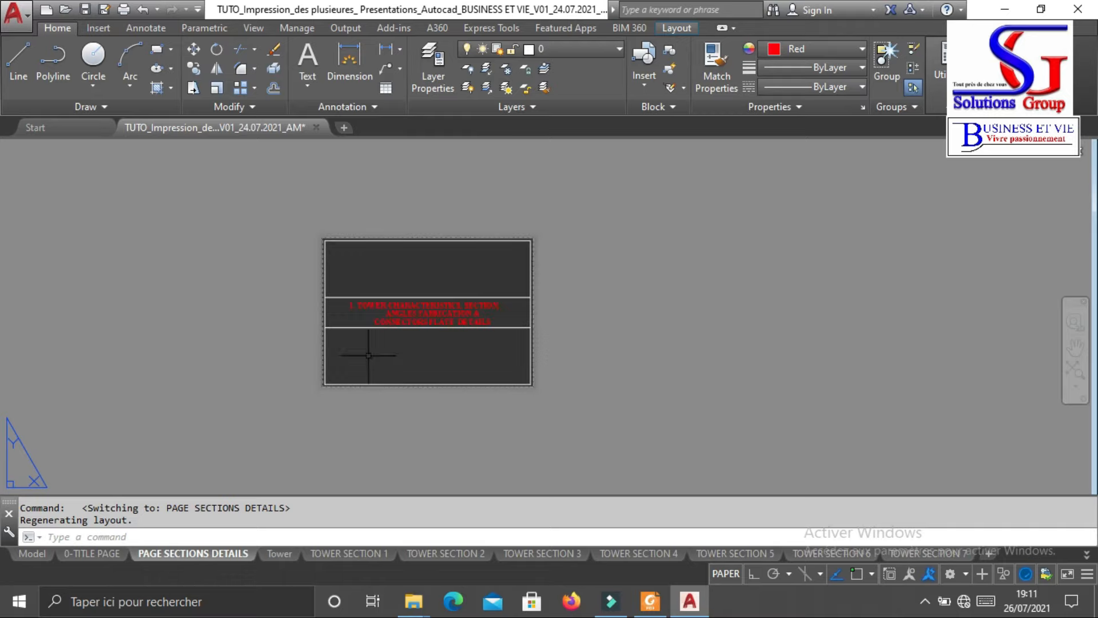
Open the Tower layout and examine the member table's headings beside the base of the tower elevation
left_click(286, 502)
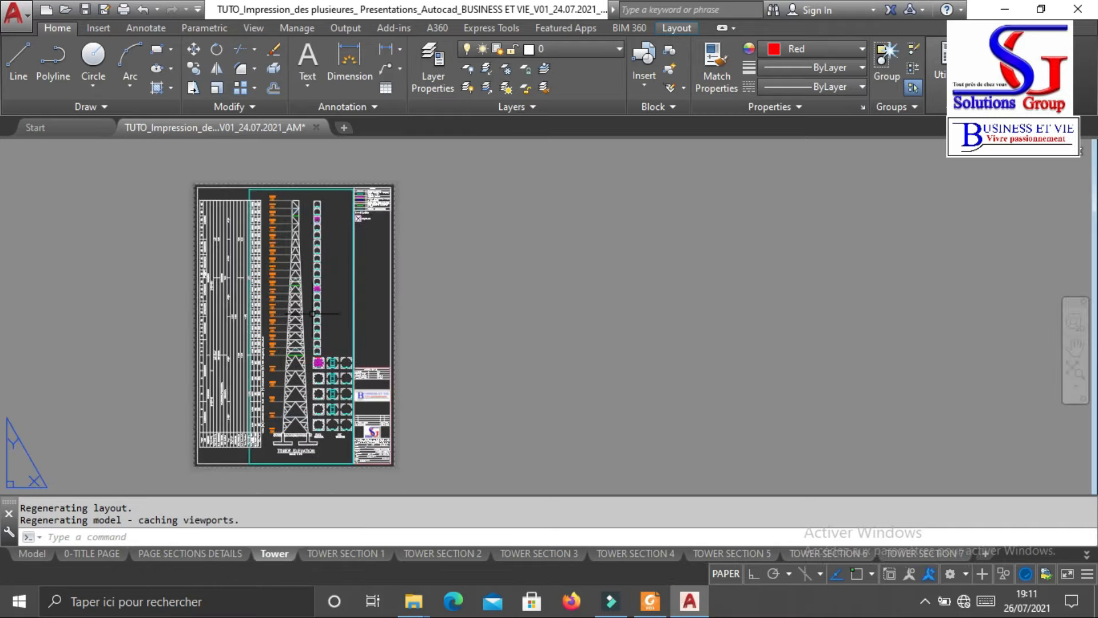
scroll(301, 290, "up", 3)
scroll(269, 400, "down", 2)
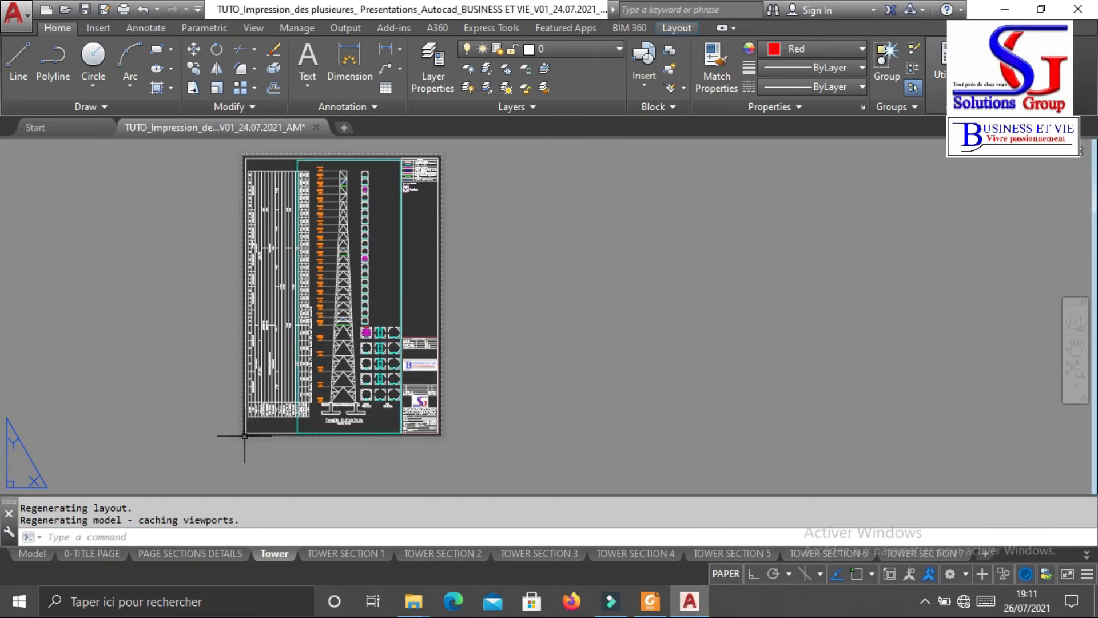
scroll(261, 408, "up", 2)
scroll(261, 409, "up", 5)
scroll(385, 340, "up", 2)
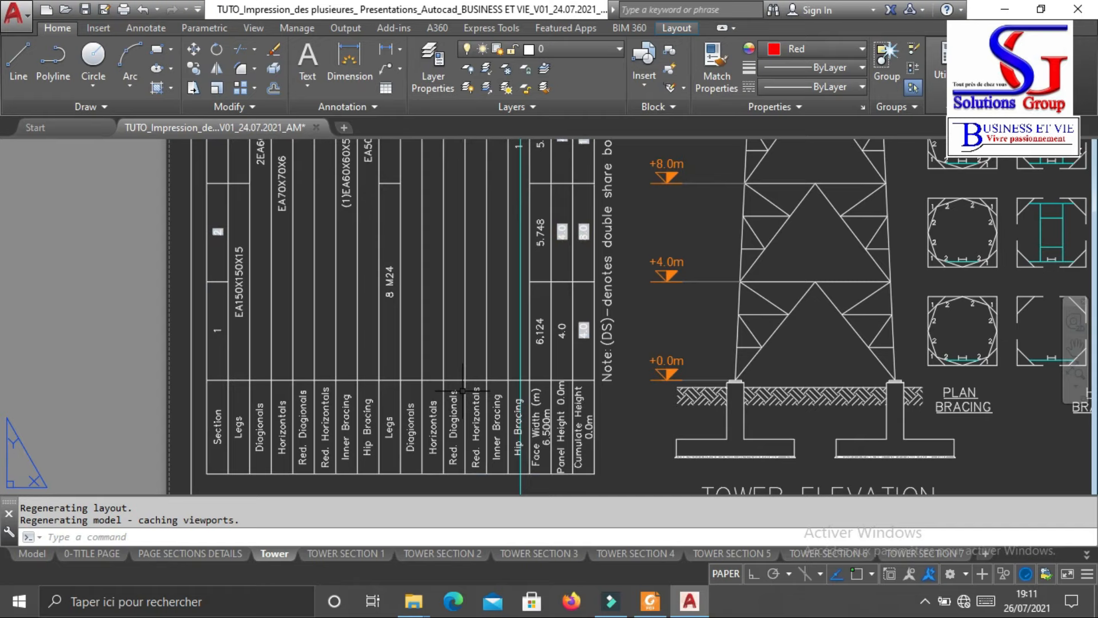
scroll(302, 391, "down", 4)
Highlight the member table on the Tower layout, examine its sections alongside the tower elevation, and clear the selection
left_click(334, 404)
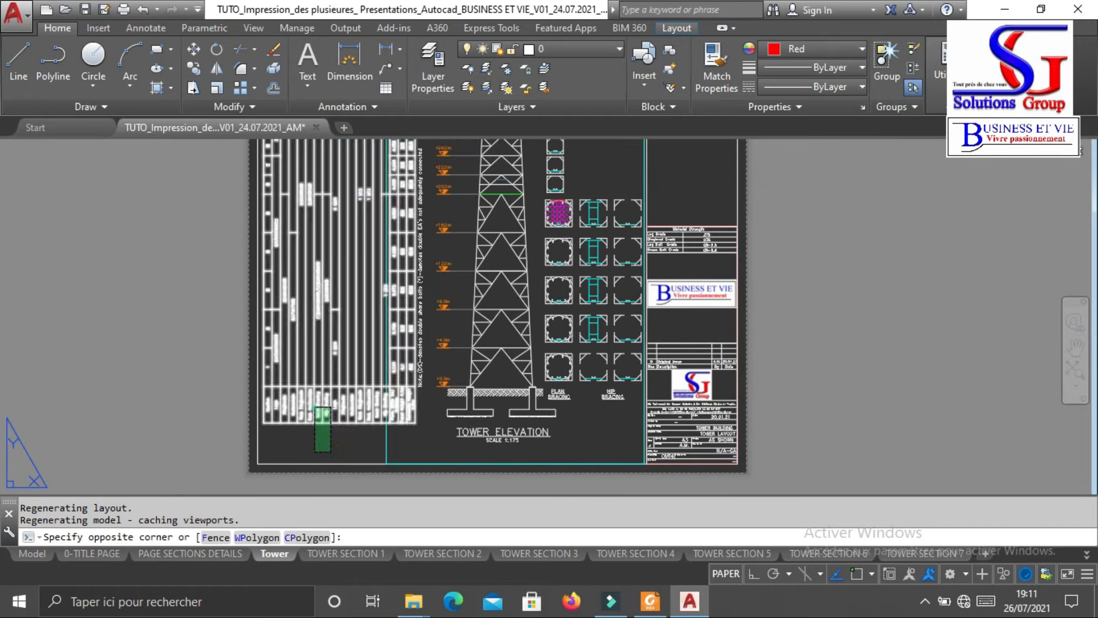
left_click(314, 434)
scroll(326, 394, "up", 4)
scroll(326, 393, "down", 2)
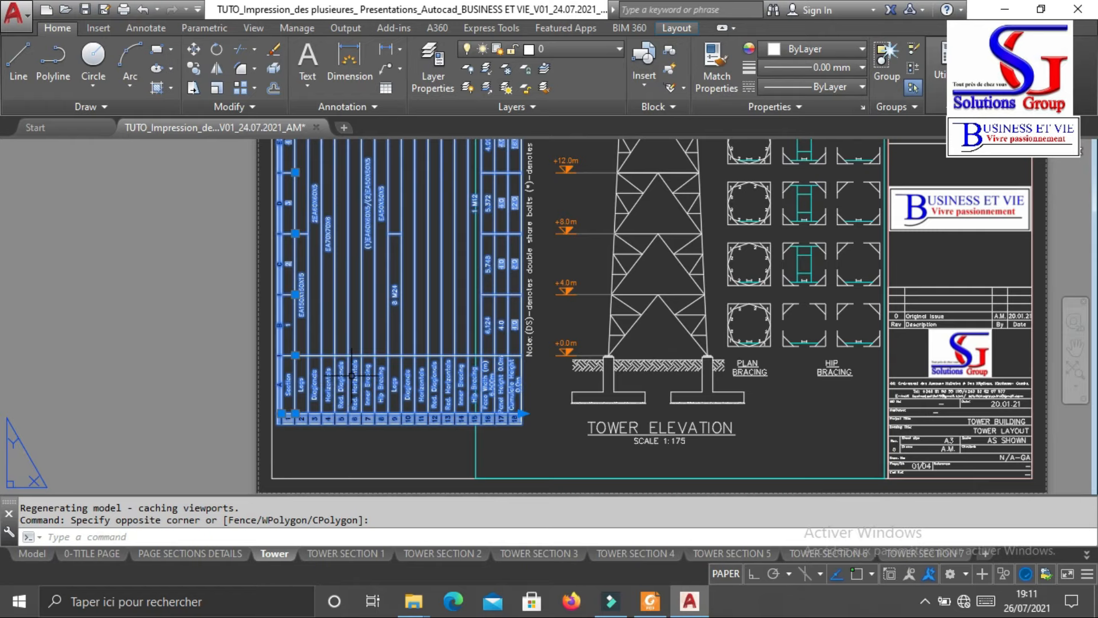
scroll(352, 375, "up", 2)
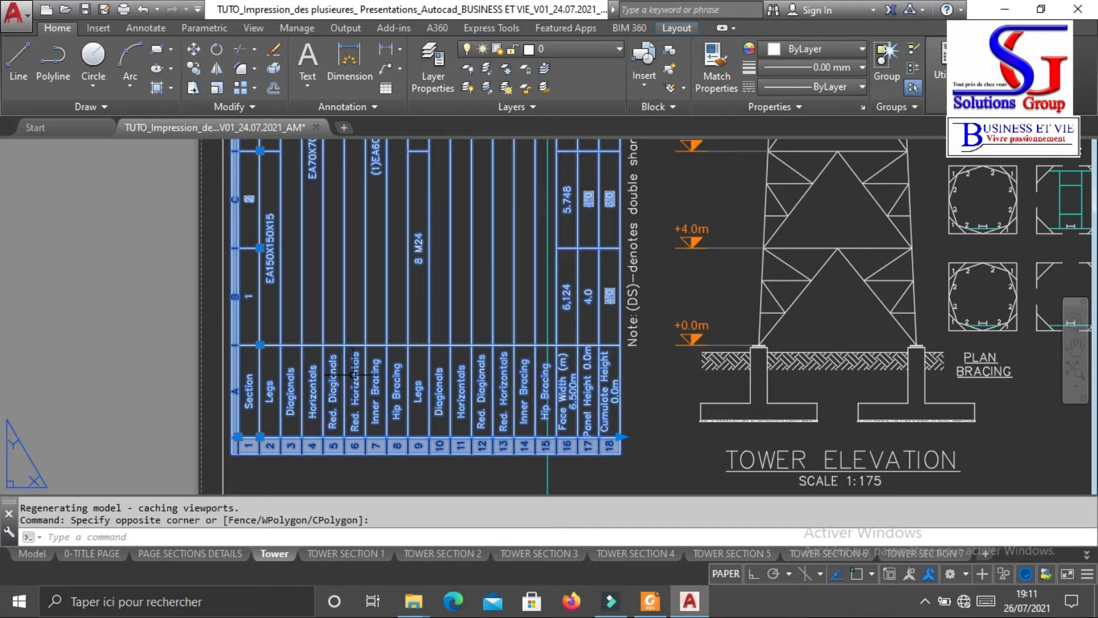
scroll(352, 375, "down", 6)
scroll(425, 399, "up", 8)
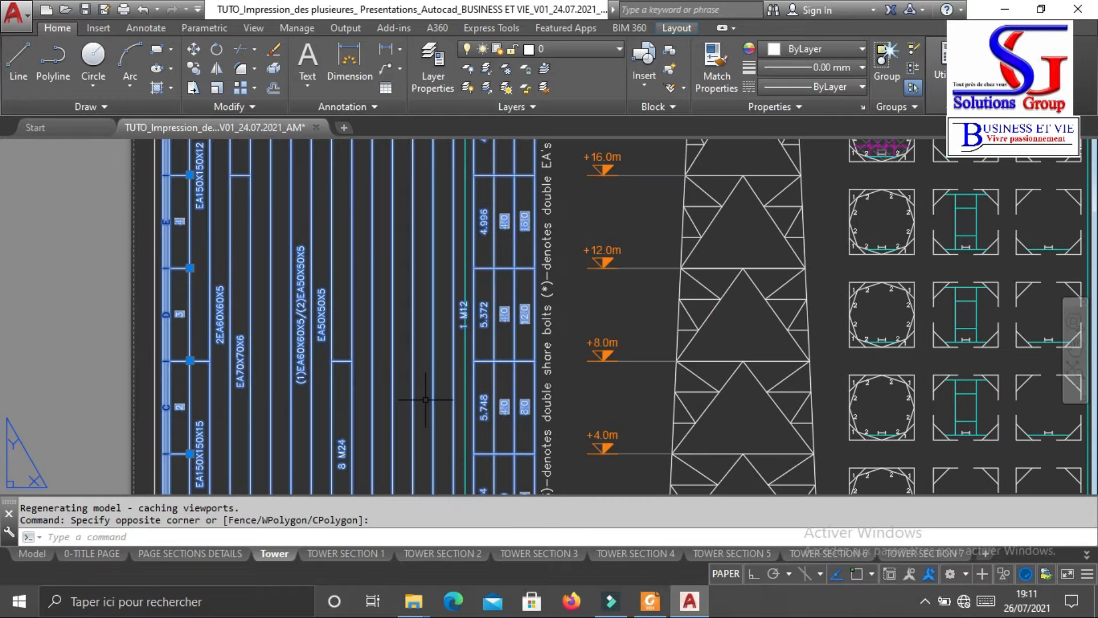
scroll(425, 400, "down", 5)
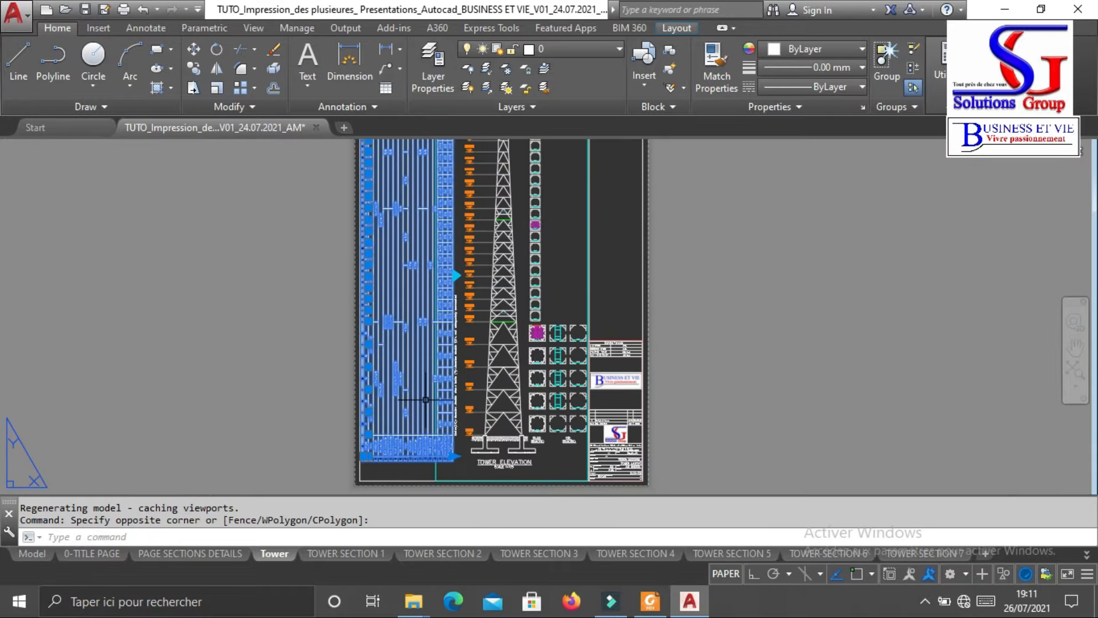
scroll(426, 400, "up", 4)
scroll(423, 384, "down", 6)
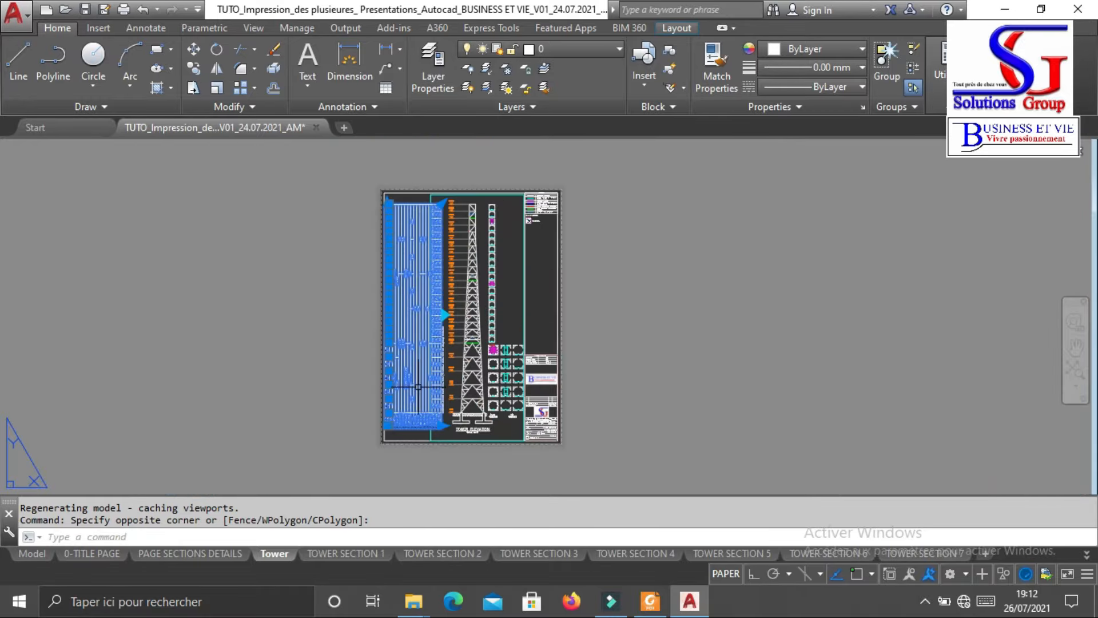
scroll(419, 440, "up", 2)
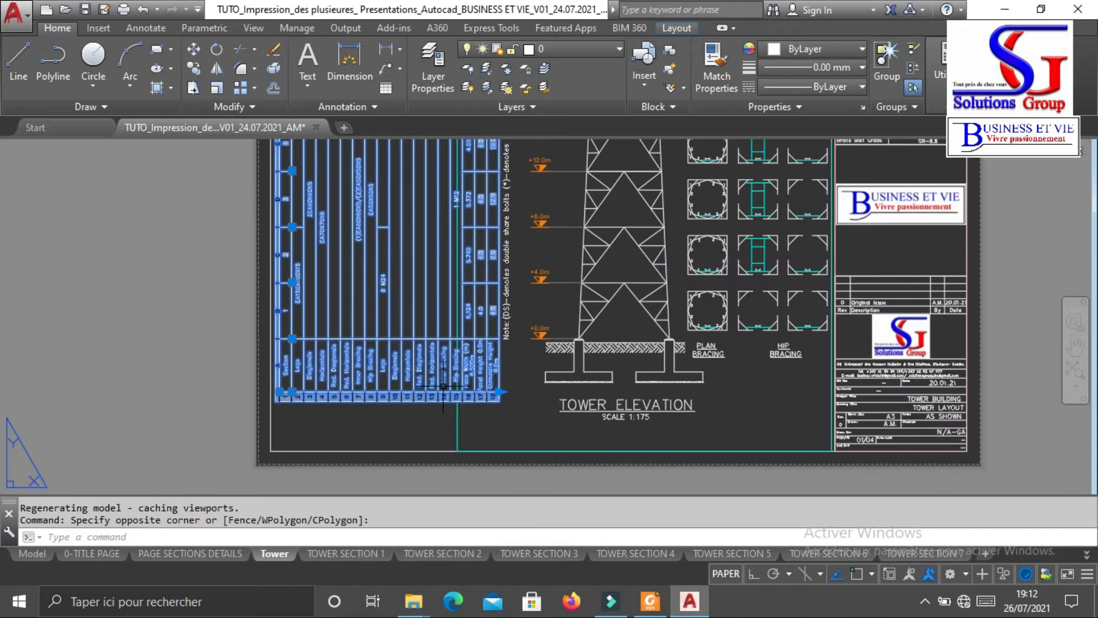
scroll(385, 408, "down", 4)
scroll(384, 402, "up", 4)
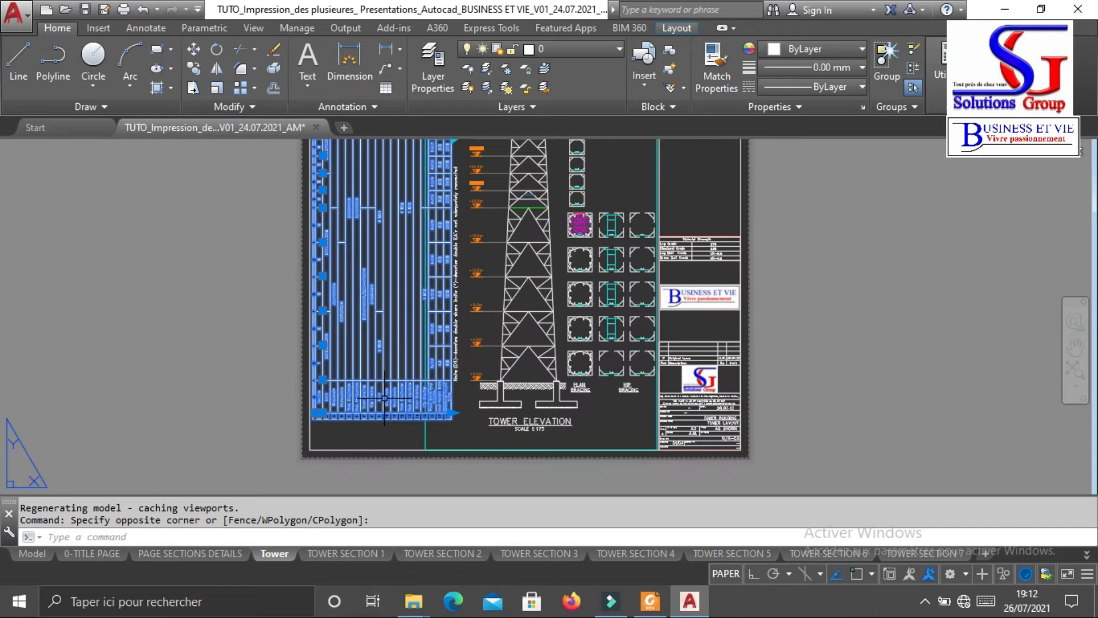
scroll(428, 375, "down", 4)
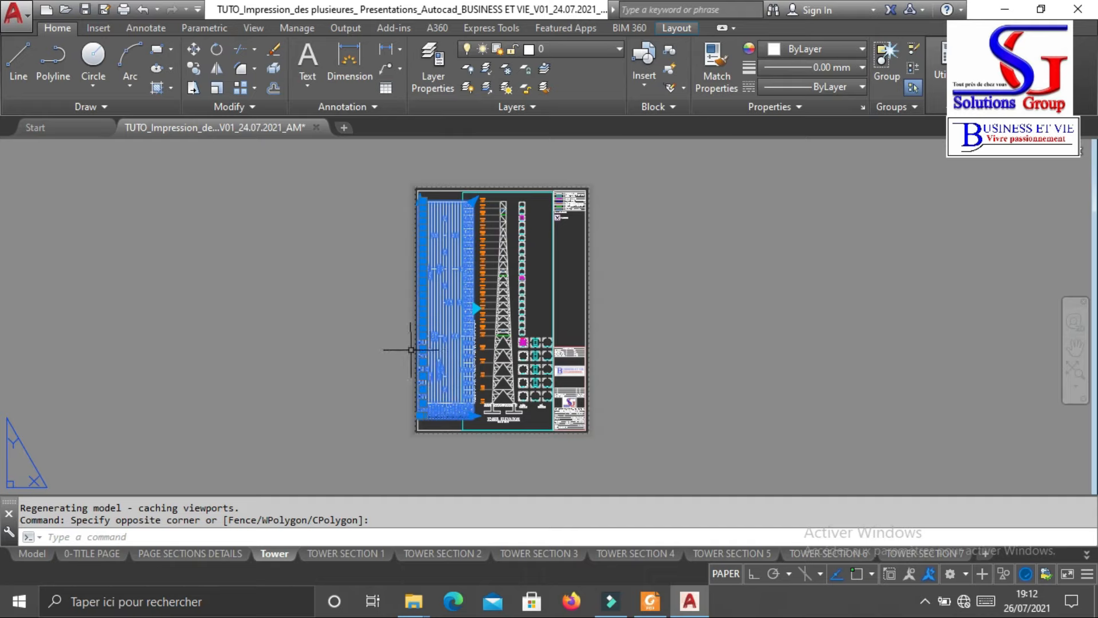
scroll(435, 343, "up", 2)
scroll(470, 343, "up", 4)
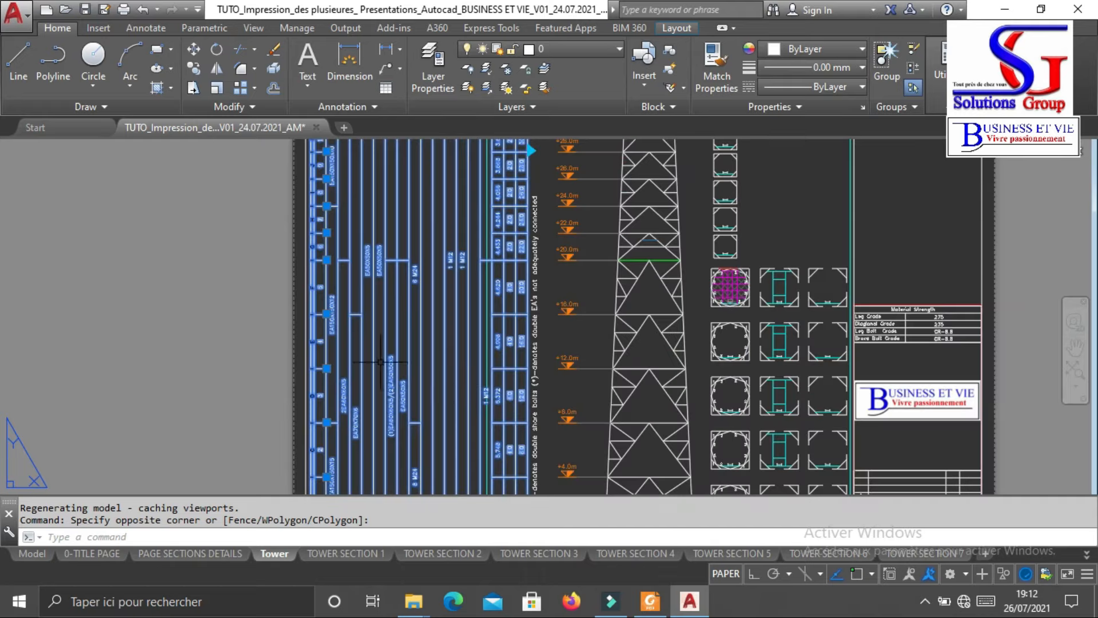
scroll(368, 319, "down", 8)
scroll(397, 255, "up", 2)
scroll(398, 254, "up", 4)
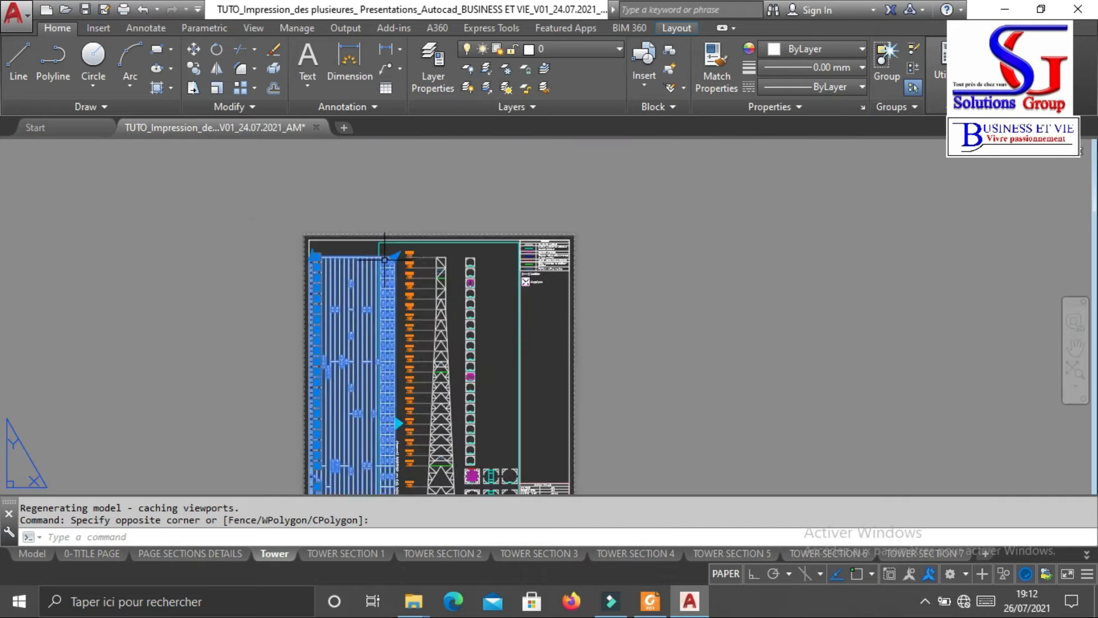
scroll(460, 278, "up", 2)
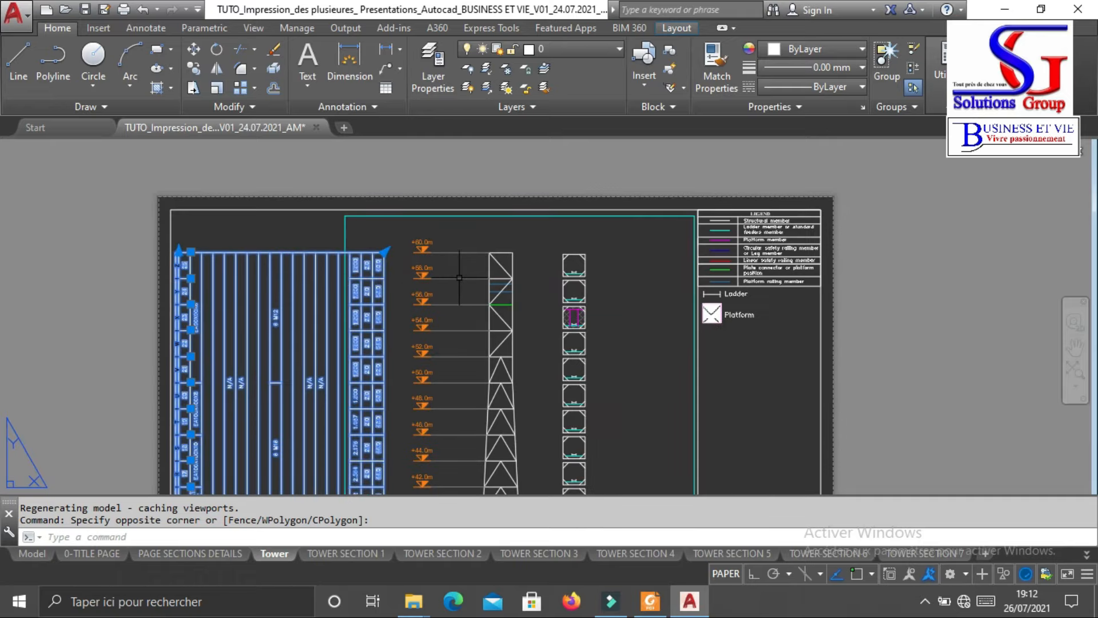
key("Escape")
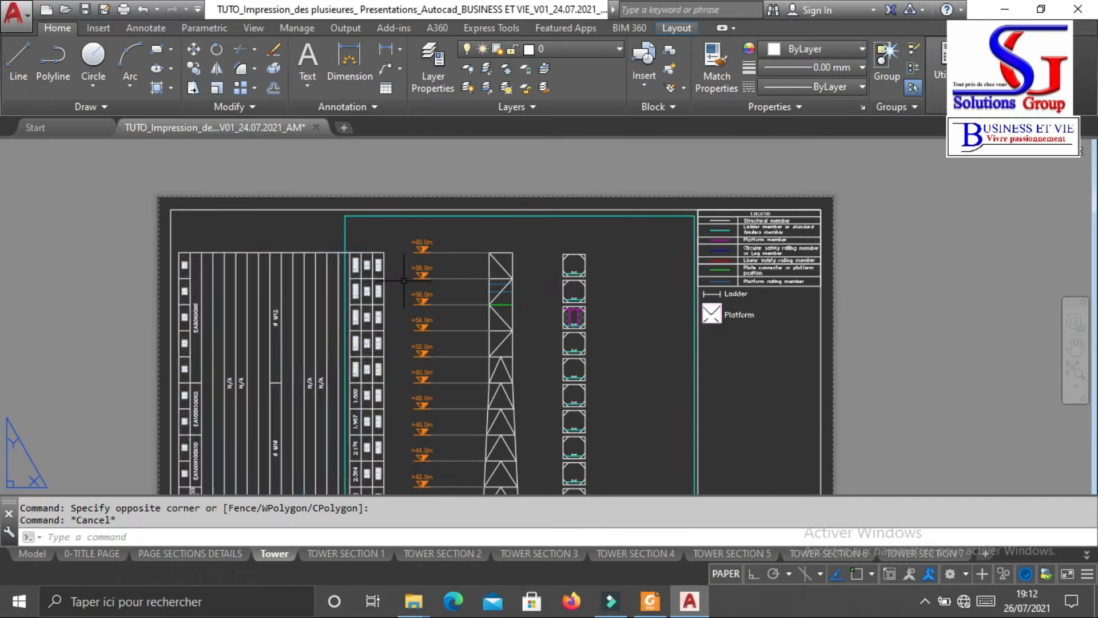
Examine the upper tower elevation with its level marks, plan bracing views and legend on the Tower layout
scroll(373, 282, "down", 5)
scroll(373, 282, "up", 4)
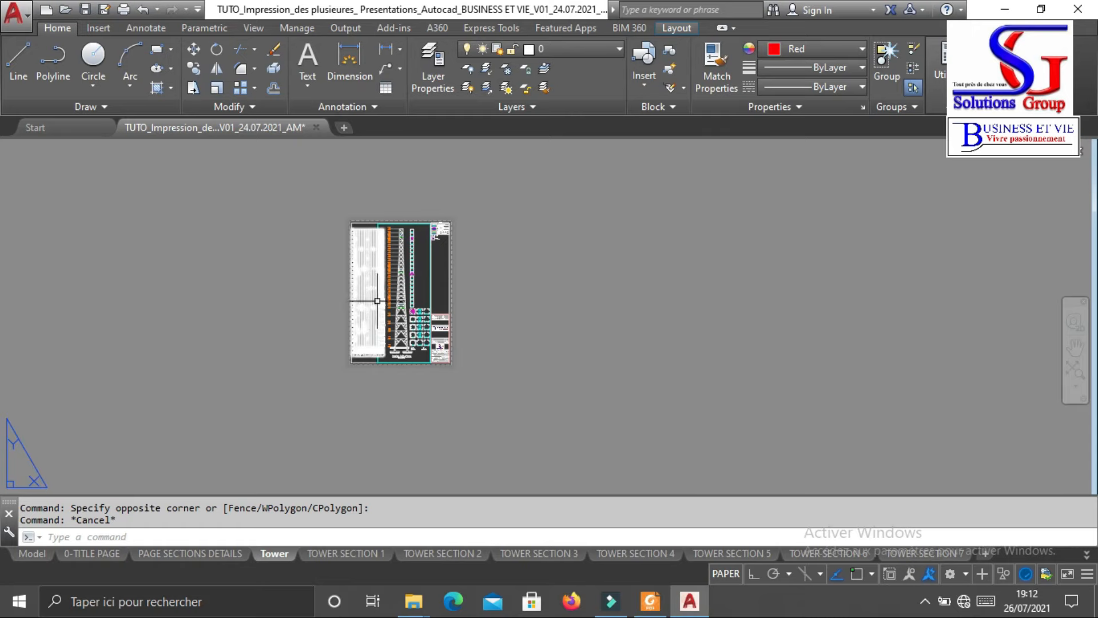
scroll(401, 258, "down", 3)
scroll(417, 240, "up", 2)
scroll(418, 240, "up", 5)
scroll(383, 259, "down", 3)
scroll(531, 230, "up", 5)
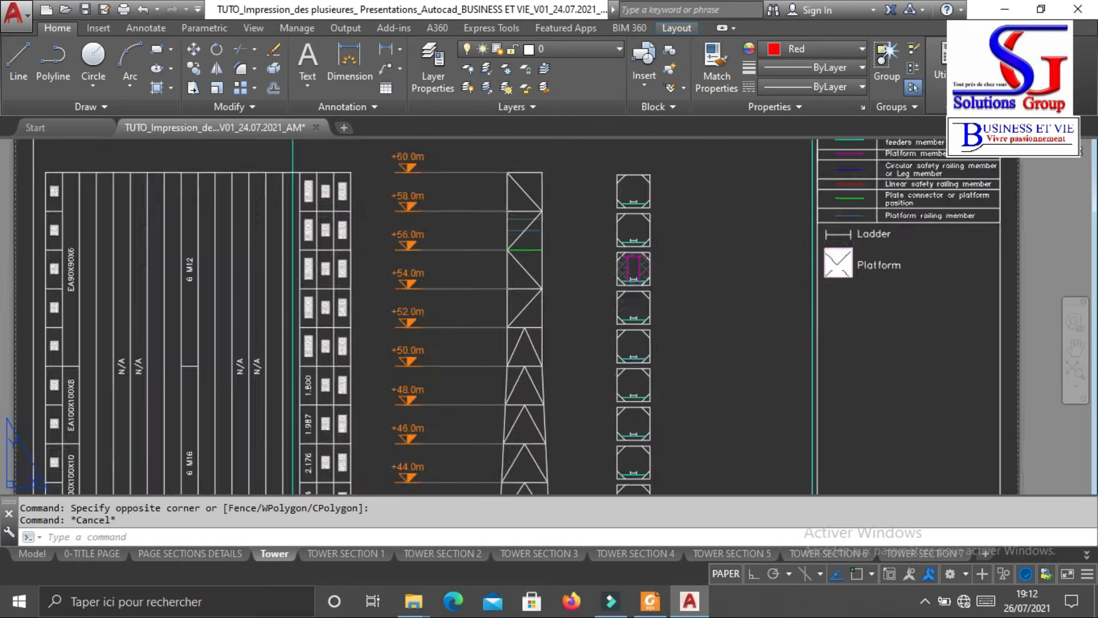
scroll(564, 220, "down", 5)
scroll(515, 241, "down", 5)
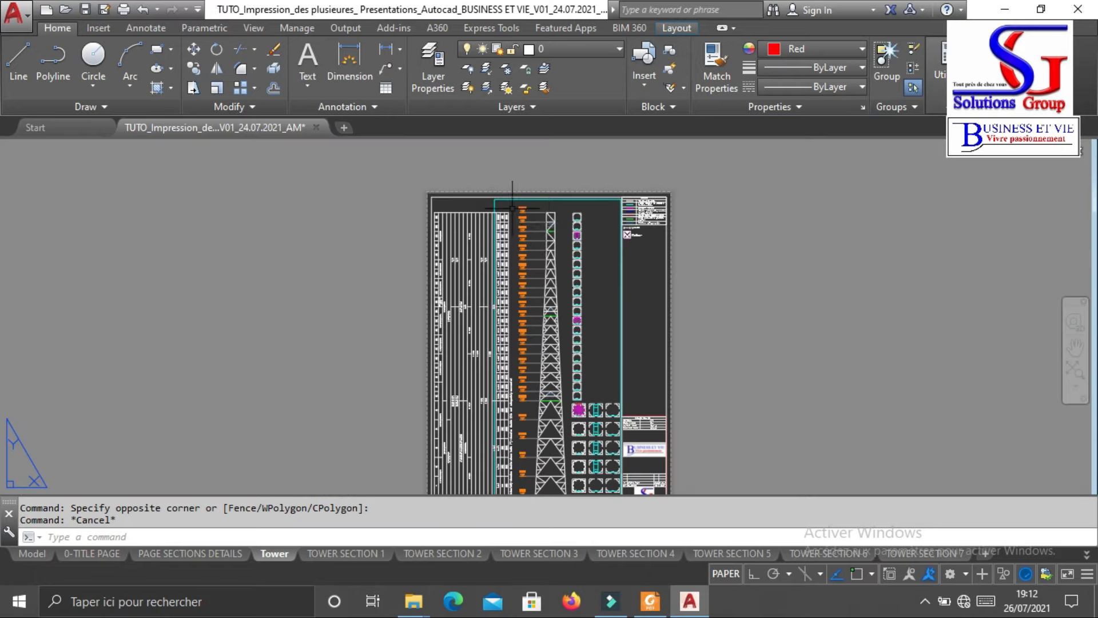
scroll(475, 229, "up", 3)
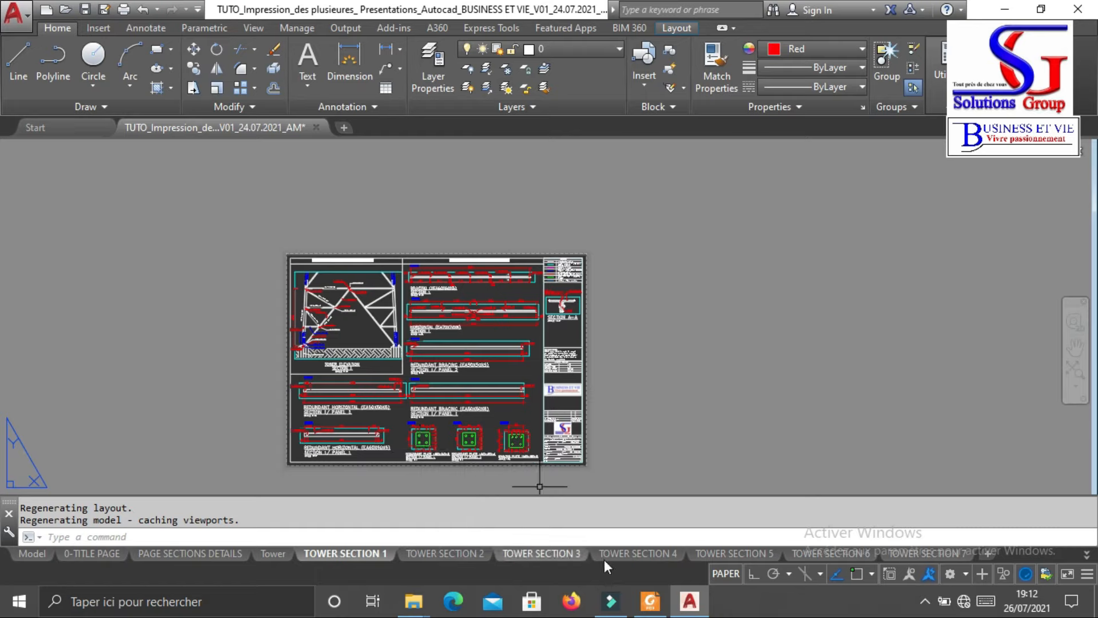
Look through the drawing's full list of layouts, from Model to TOWER SECTION 24 & 25, and close it
left_click(1087, 554)
scroll(1054, 435, "down", 3)
scroll(1034, 461, "up", 4)
scroll(1030, 401, "up", 1)
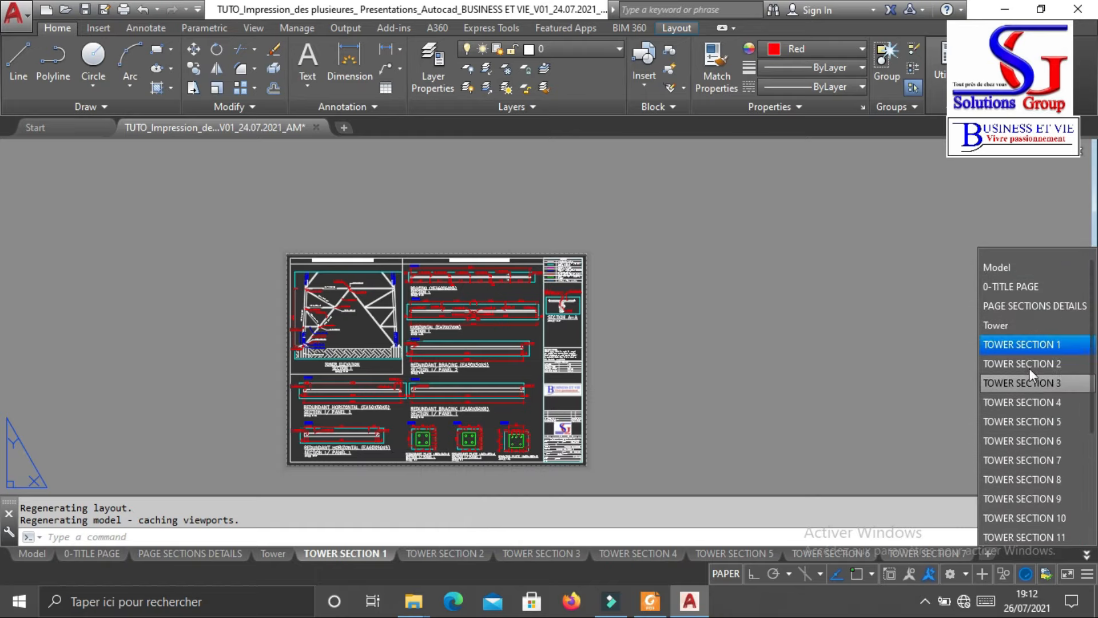
scroll(1016, 366, "down", 3)
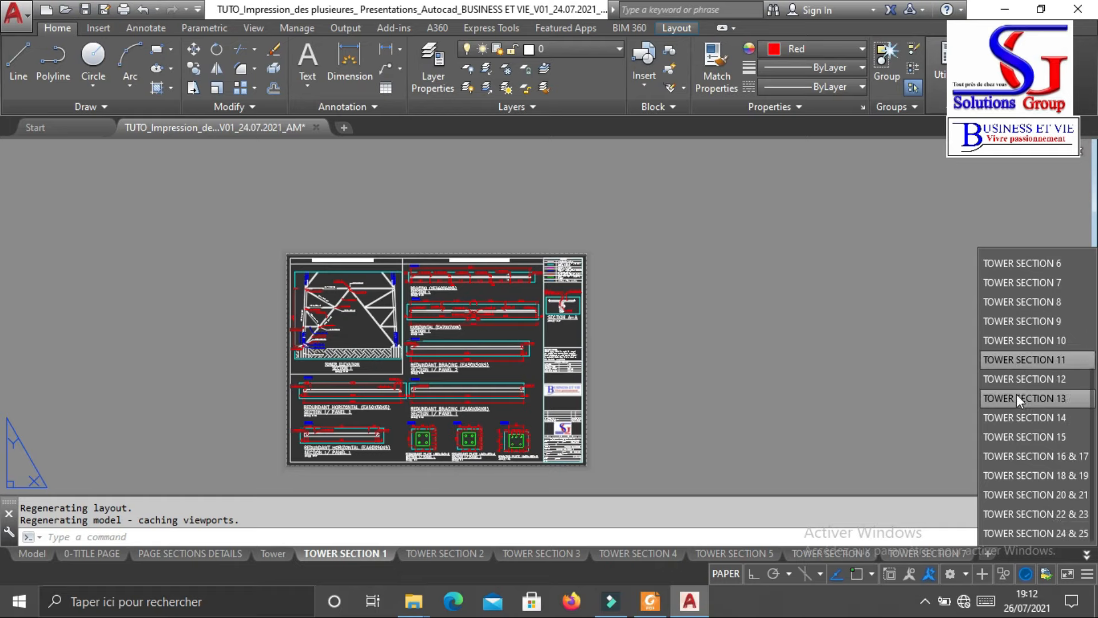
scroll(1021, 499, "up", 3)
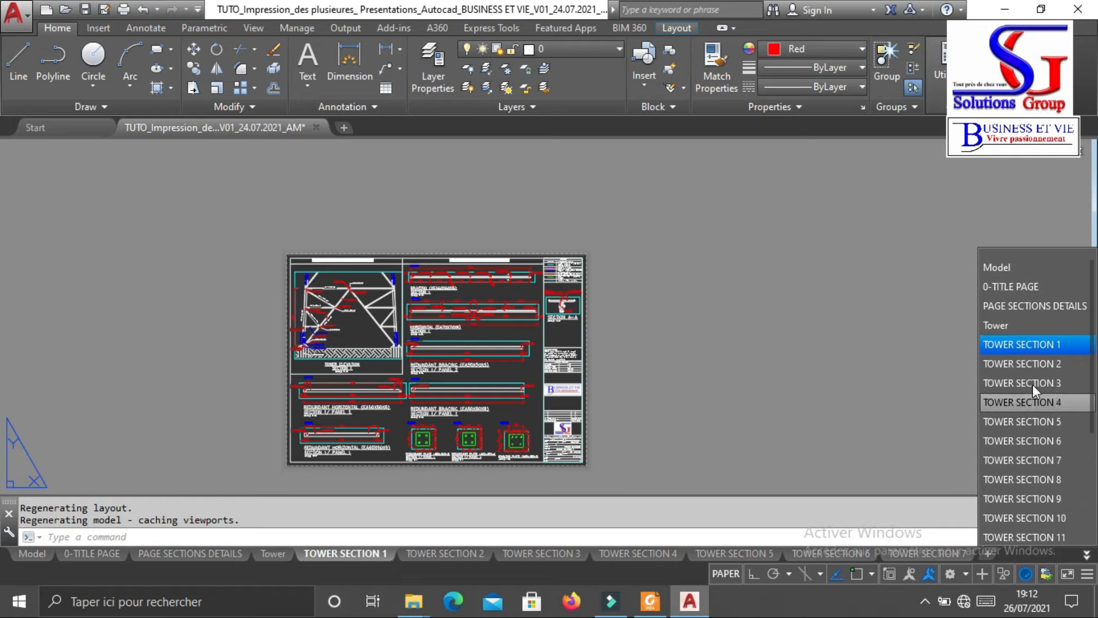
scroll(1024, 275, "down", 1)
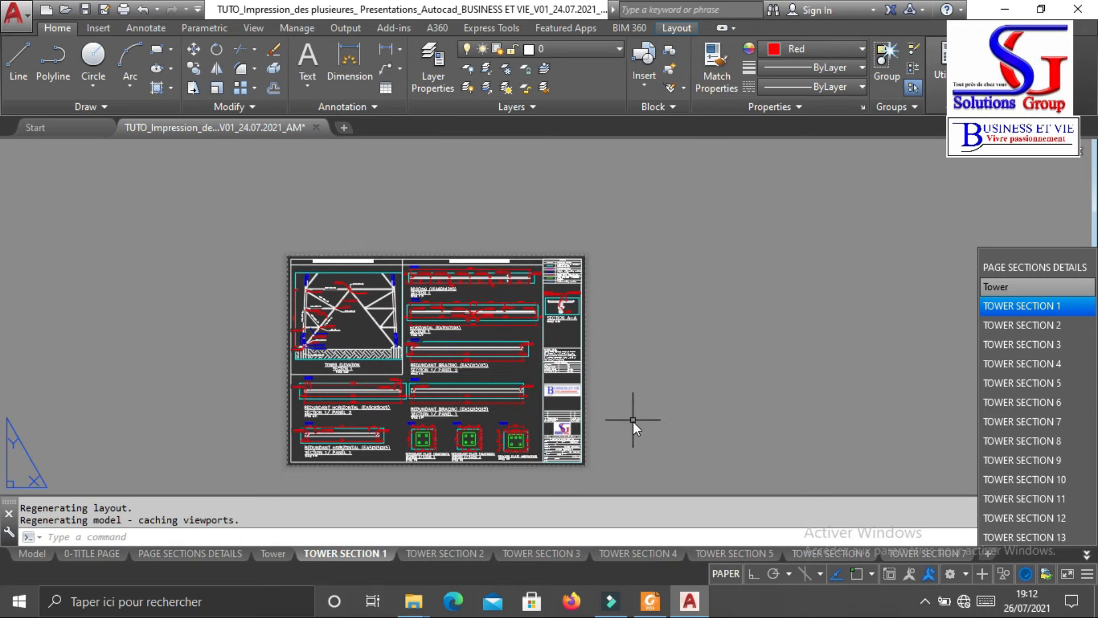
left_click(639, 421)
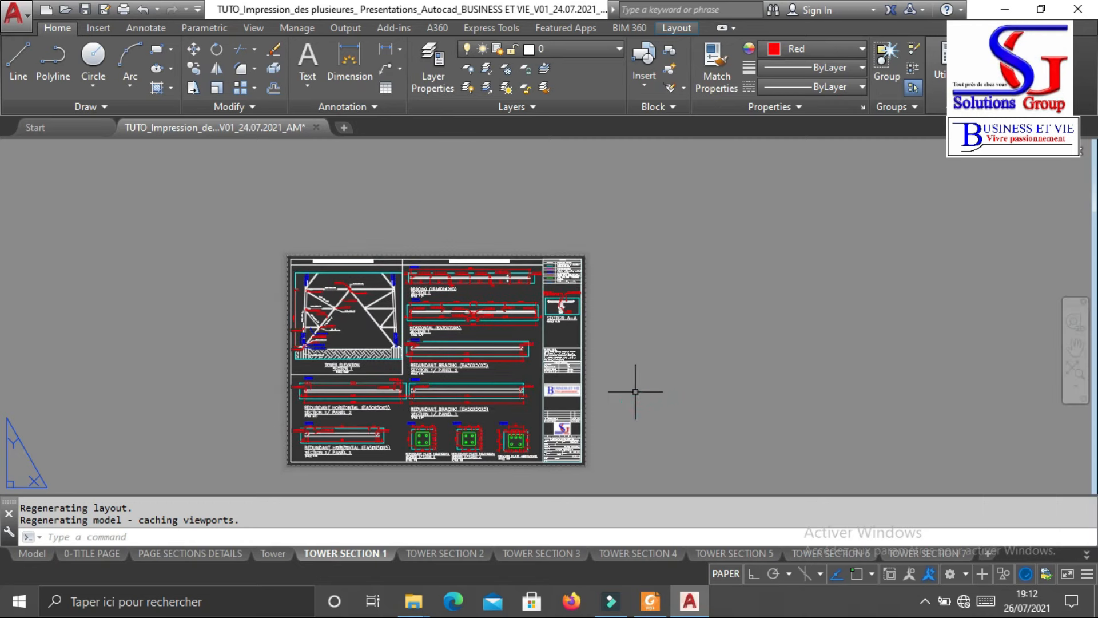
Return to the Tower layout and open the Sheet Set Manager with the SSM command
left_click(276, 554)
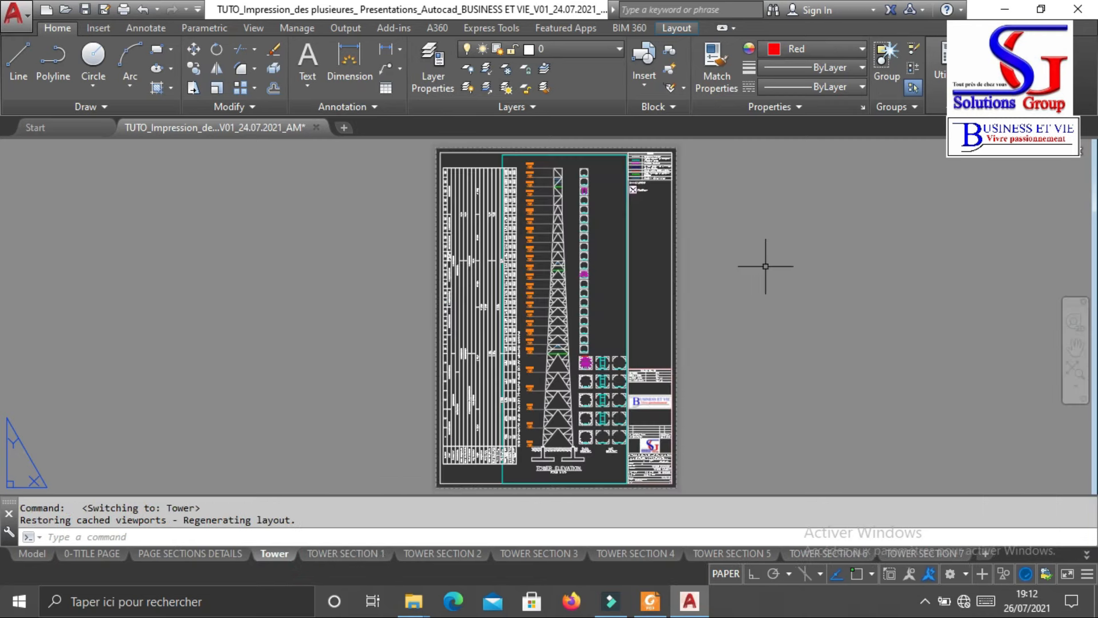
scroll(363, 326, "down", 2)
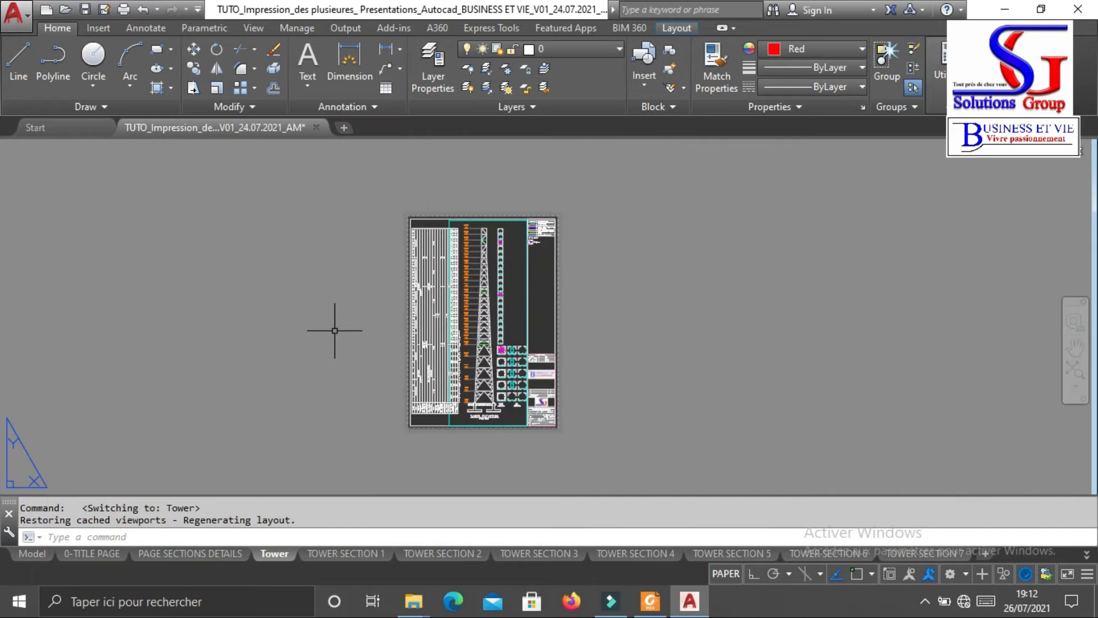
type("ssm")
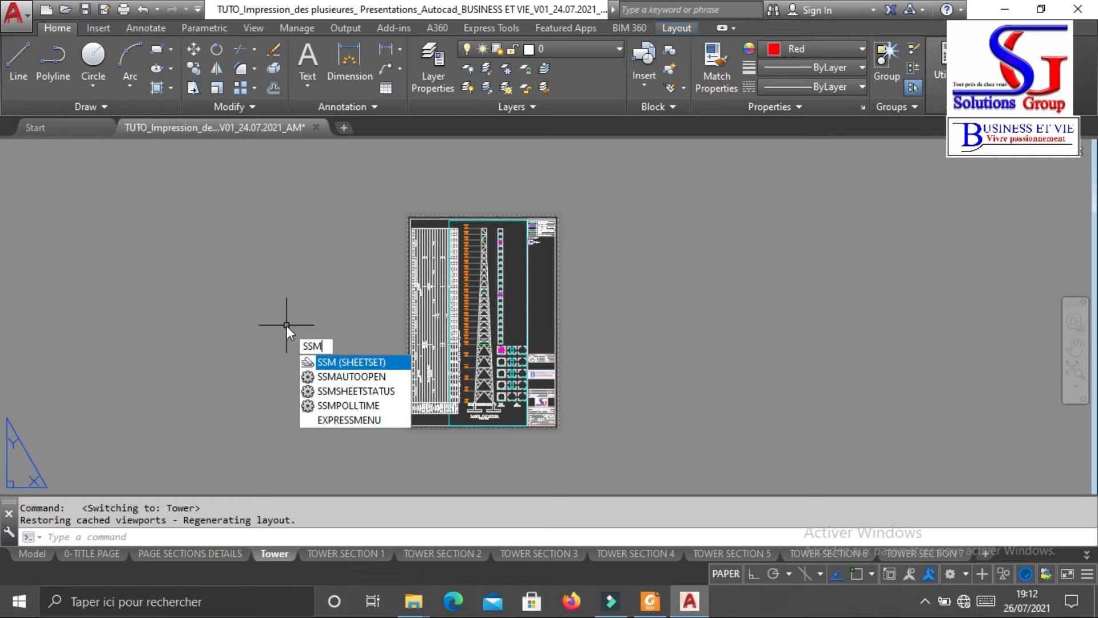
key("Return")
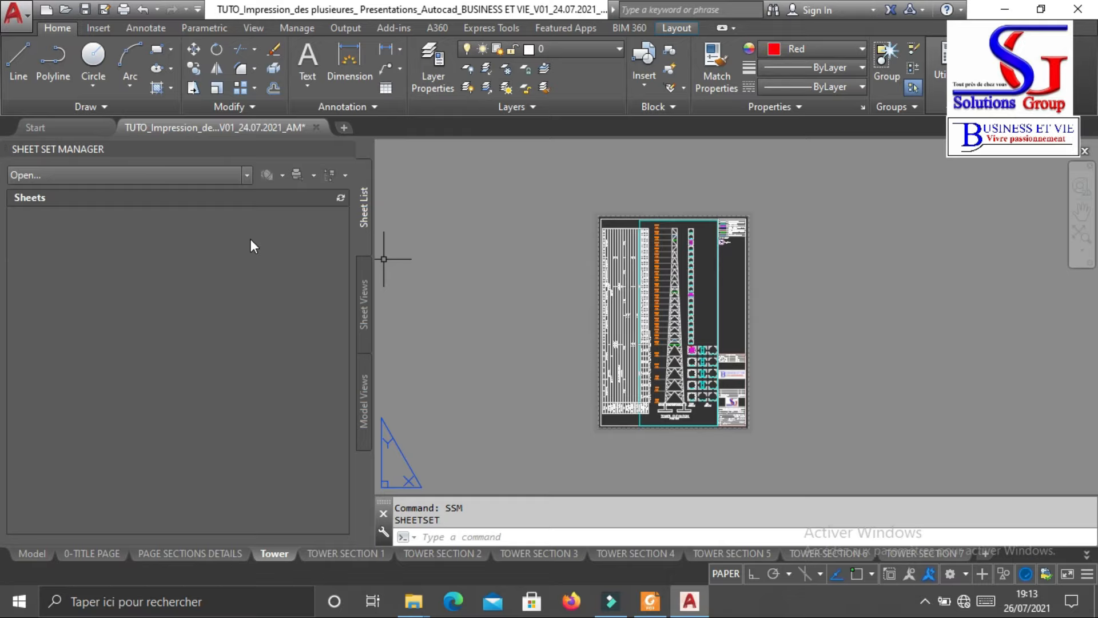
Start a new sheet set based on existing drawings and proceed to its sheet set details
left_click(249, 176)
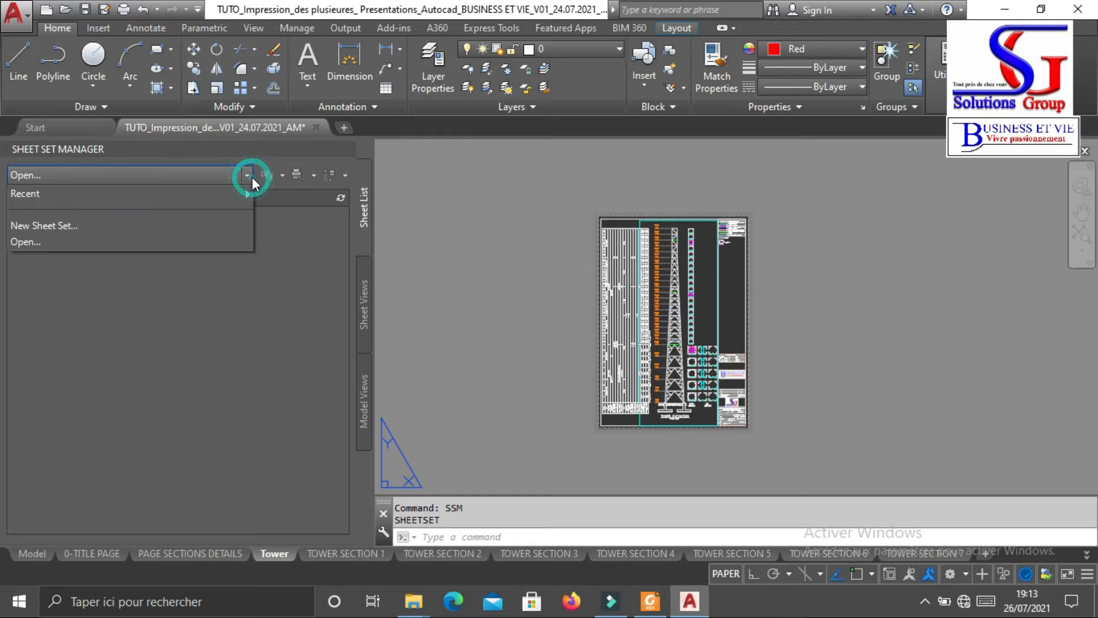
left_click(164, 227)
left_click(164, 226)
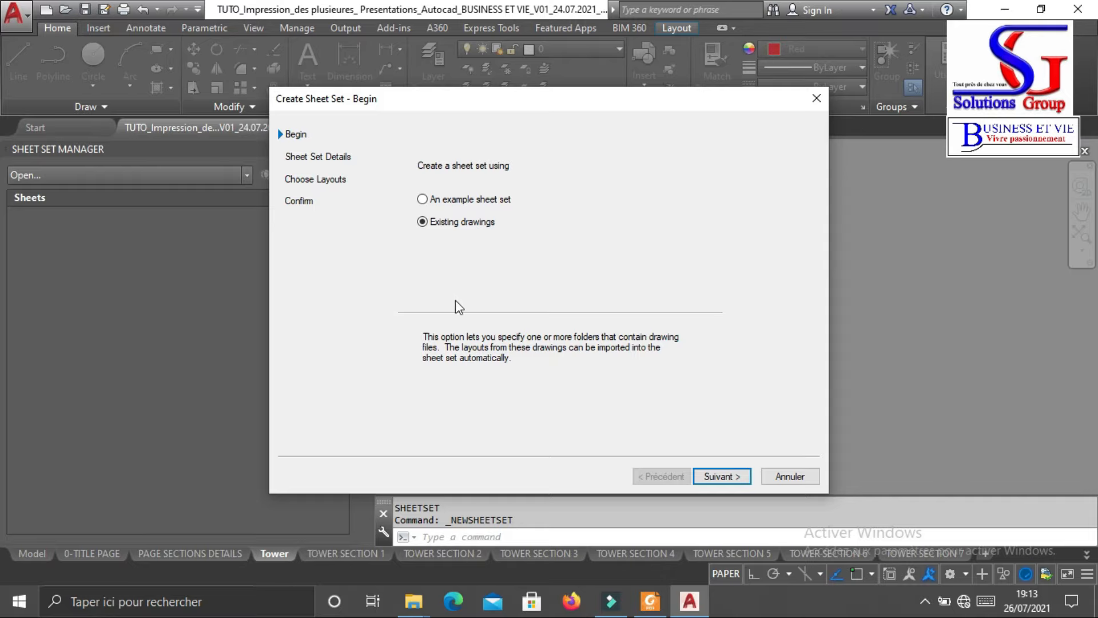
left_click(721, 478)
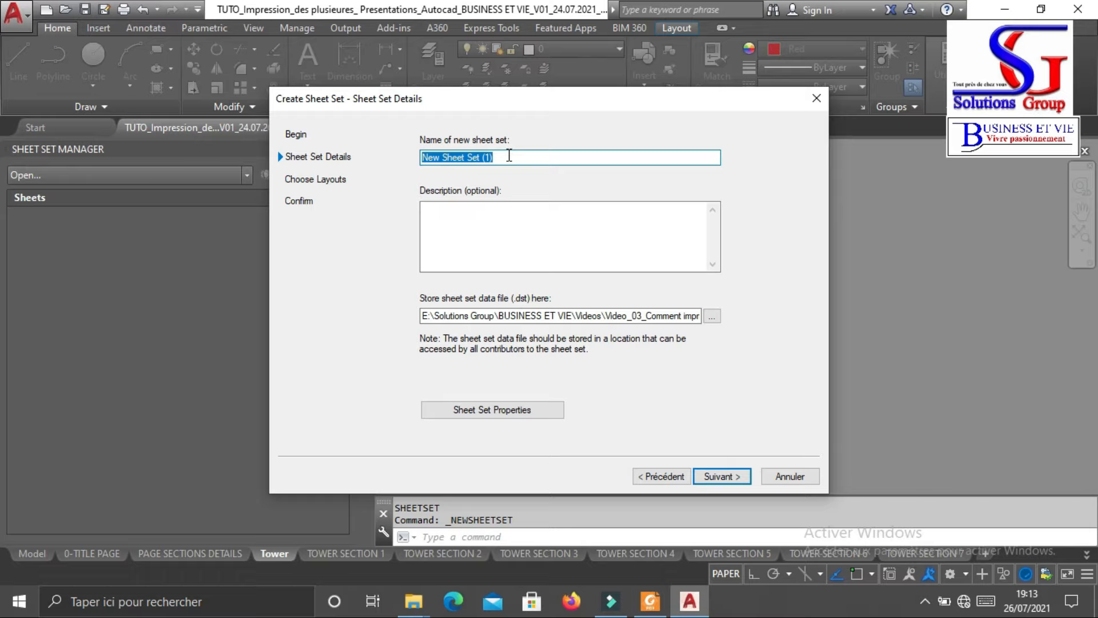
Name the new sheet set "Business et vie 2"
type("Business ")
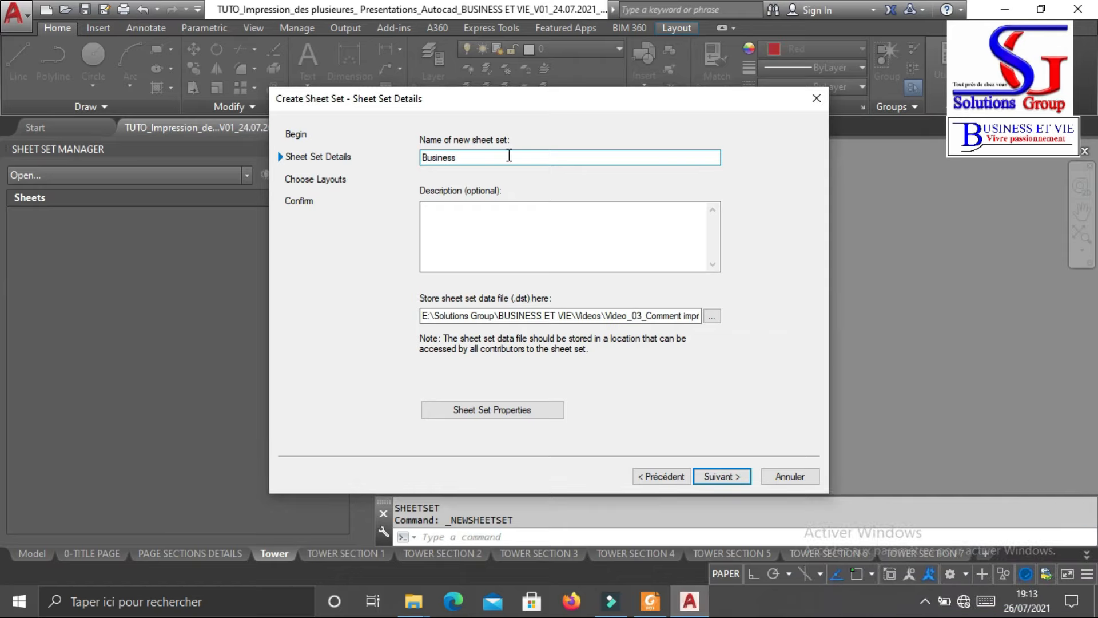
type("et vie 2")
left_click(461, 222)
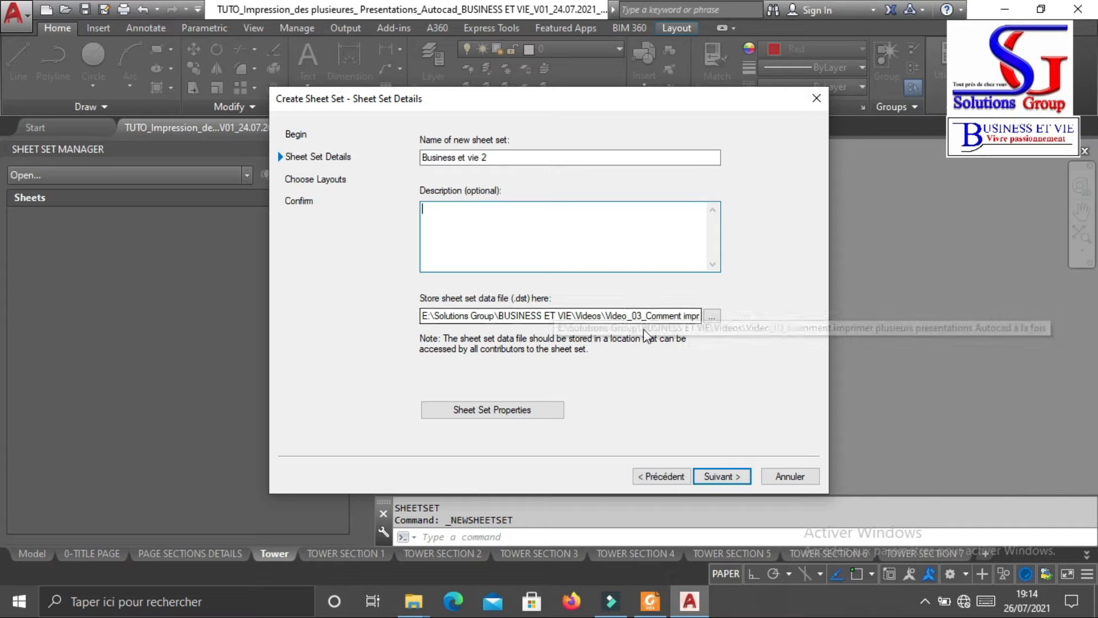
Store the sheet set data file in the "Video_03_Comment imprimer plusieurs presentations Autocad à la fois" folder and proceed to choosing layouts
left_click(711, 317)
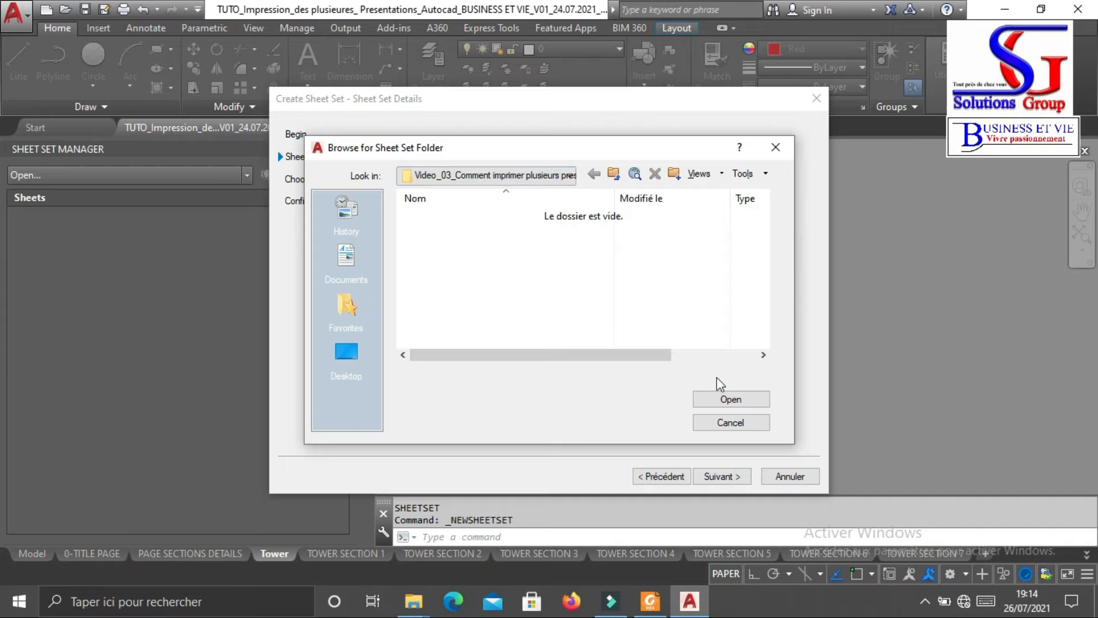
left_click(733, 399)
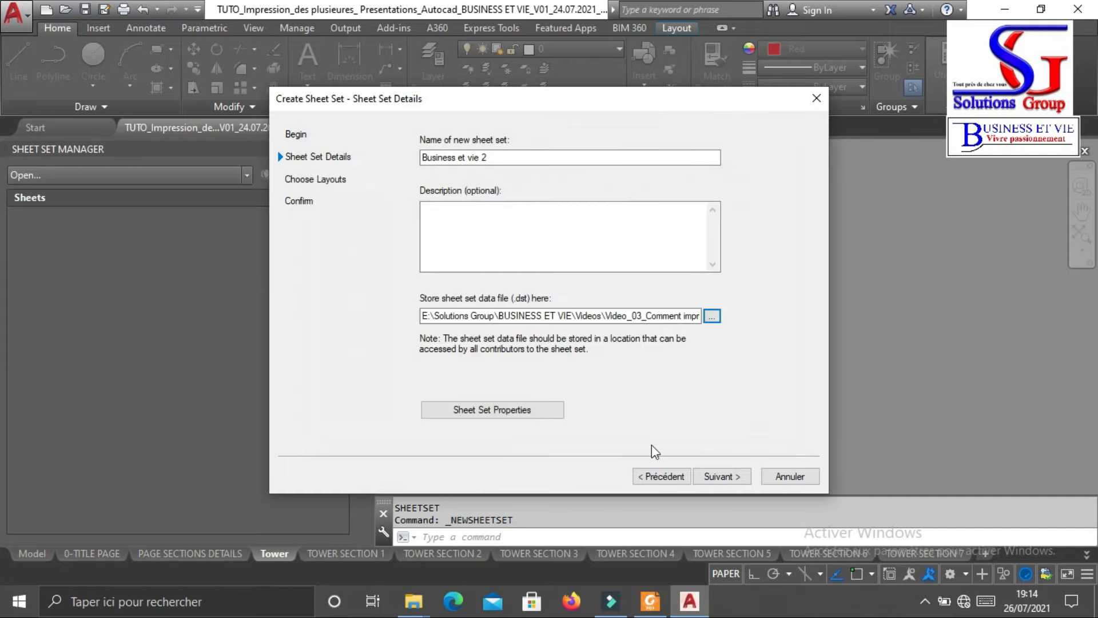
left_click(719, 477)
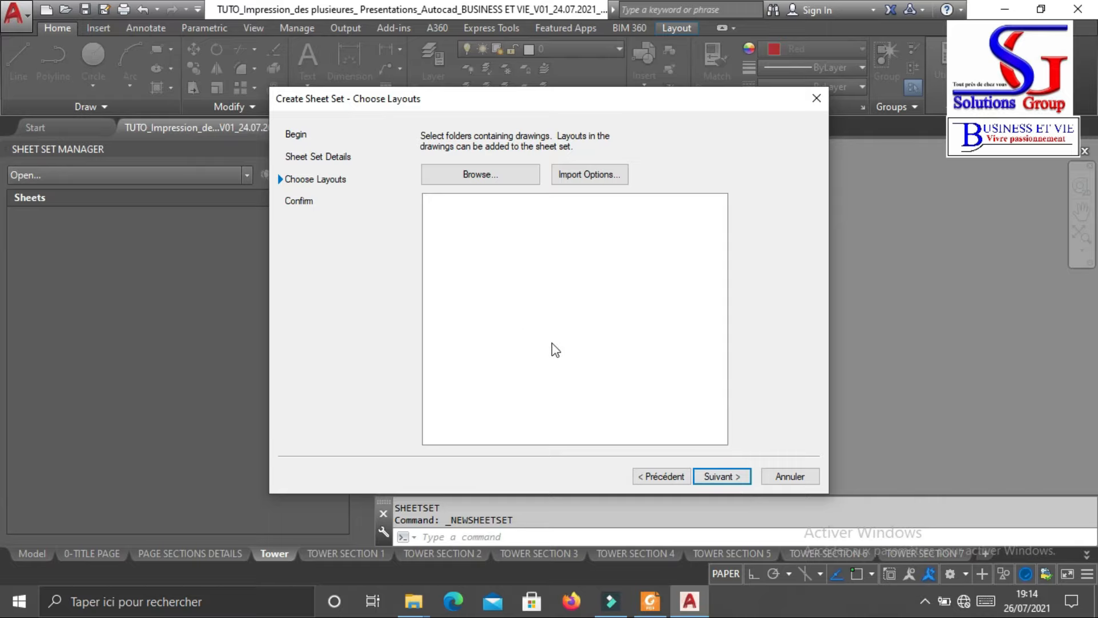
Leave the layout selection empty, review the sheet set preview and finish creating the sheet set
left_click(719, 478)
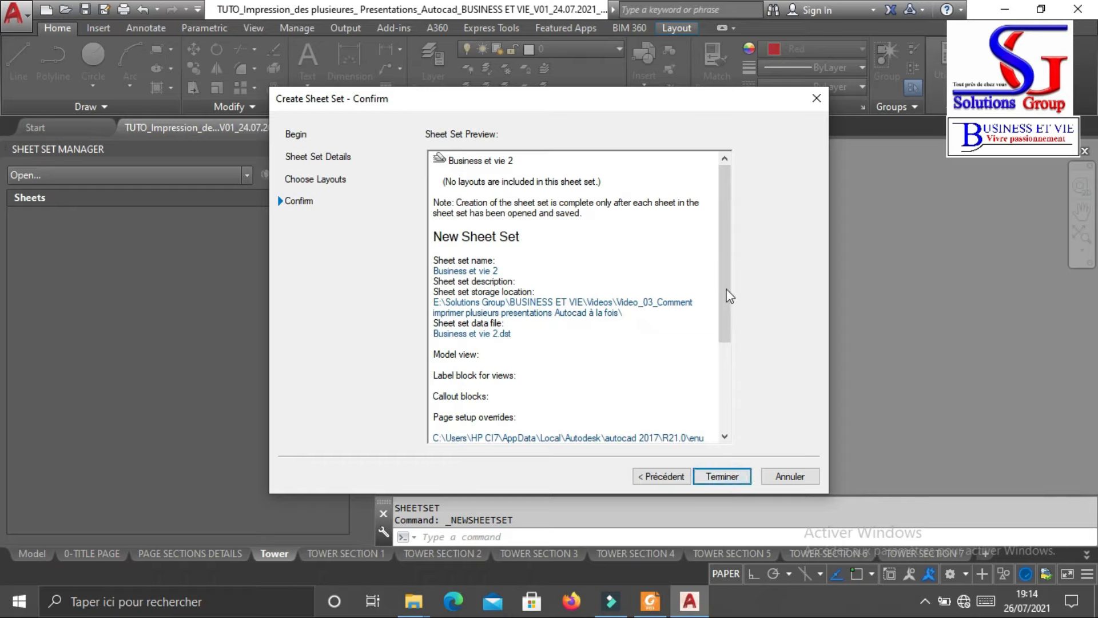
mouse_move(726, 278)
left_mouse_down()
mouse_move(722, 290)
mouse_move(719, 276)
left_mouse_up()
scroll(563, 361, "down", 1)
scroll(563, 360, "down", 3)
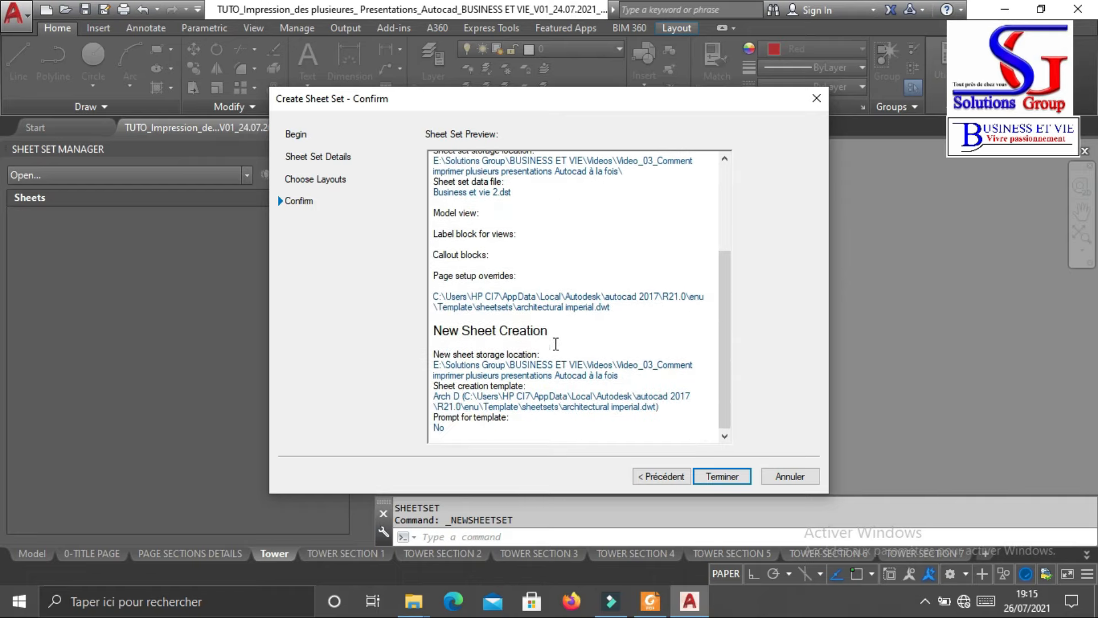
scroll(515, 294, "up", 5)
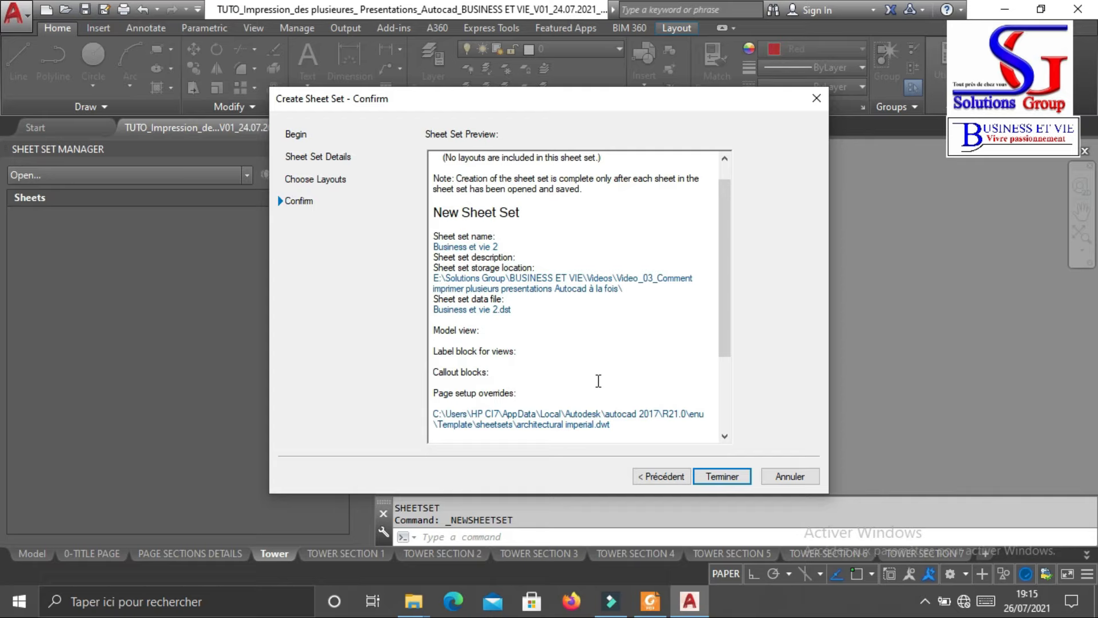
left_click(731, 479)
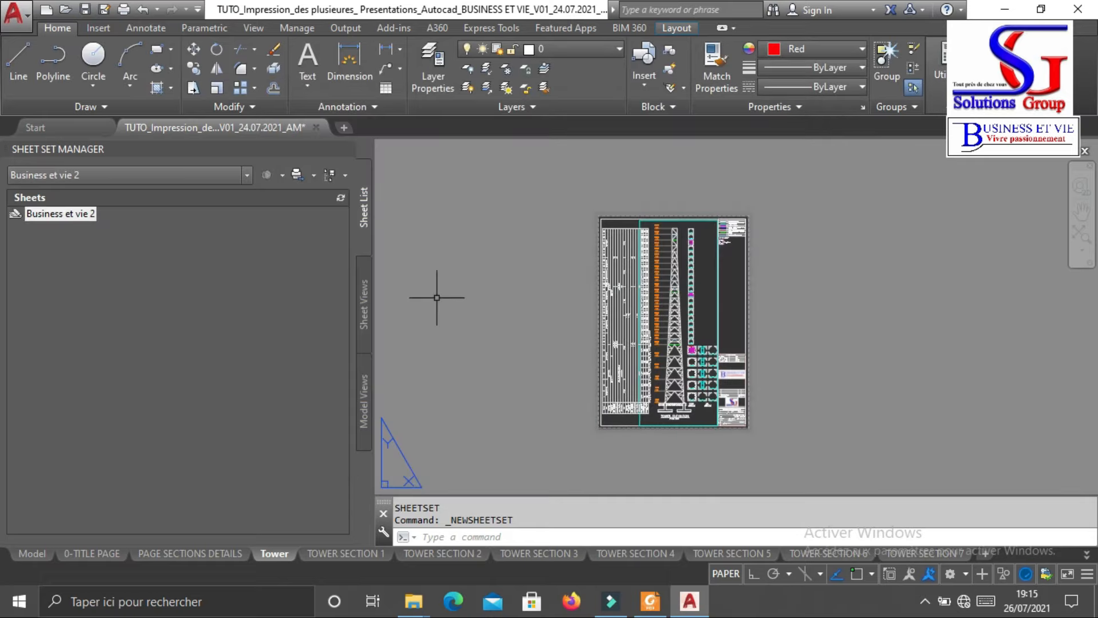
Start importing layouts as sheets into "Business et vie 2" and load the TUTO_Impression drawing as their source
right_click(56, 216)
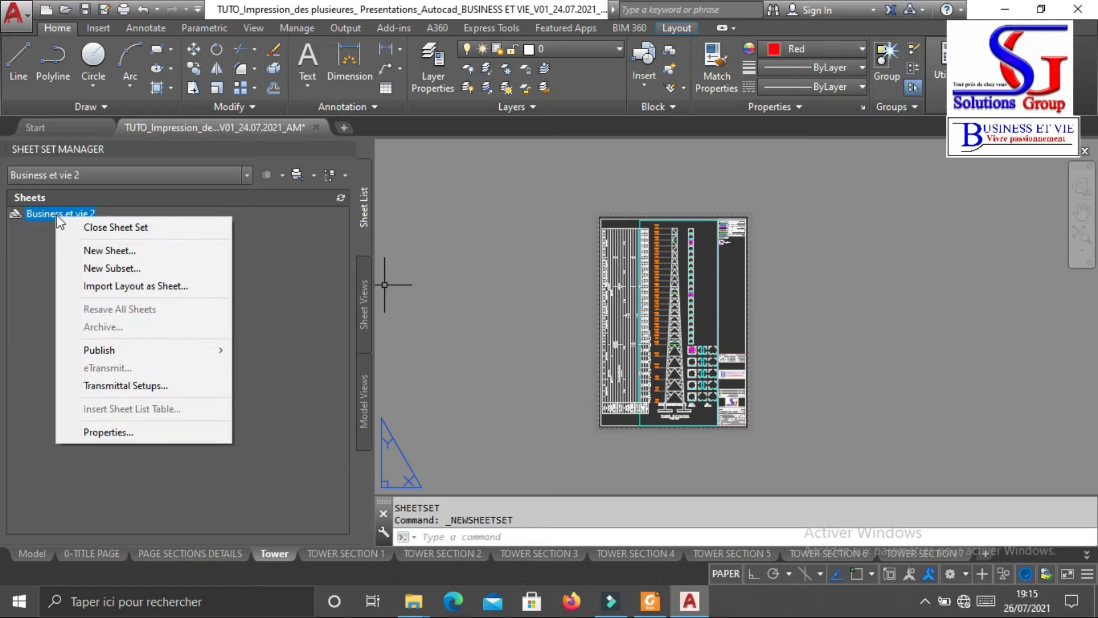
right_click(47, 211)
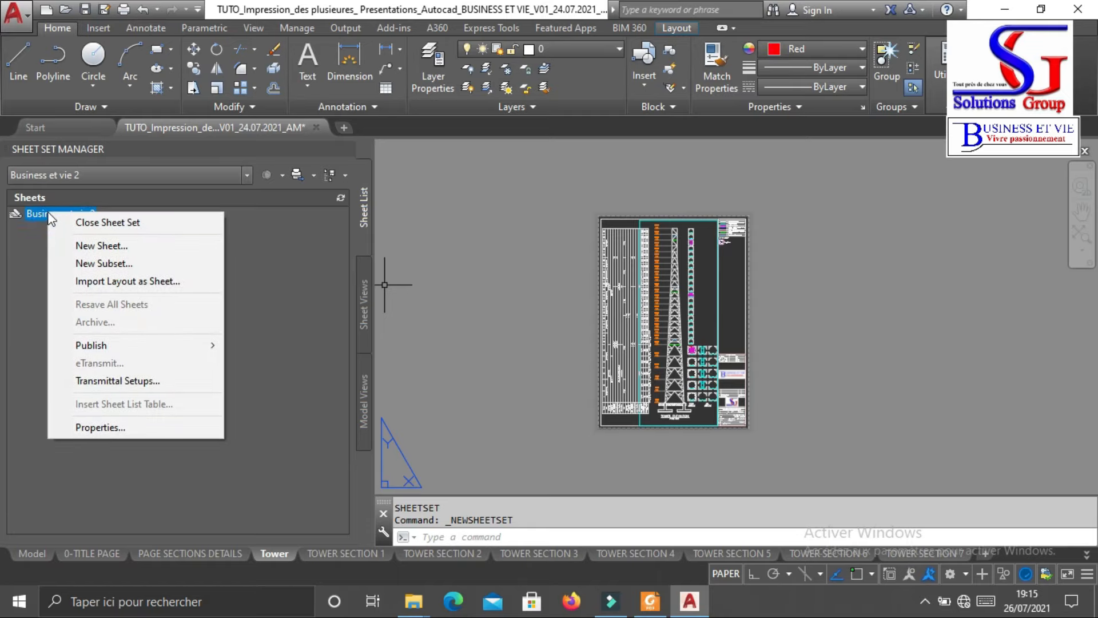
left_click(95, 284)
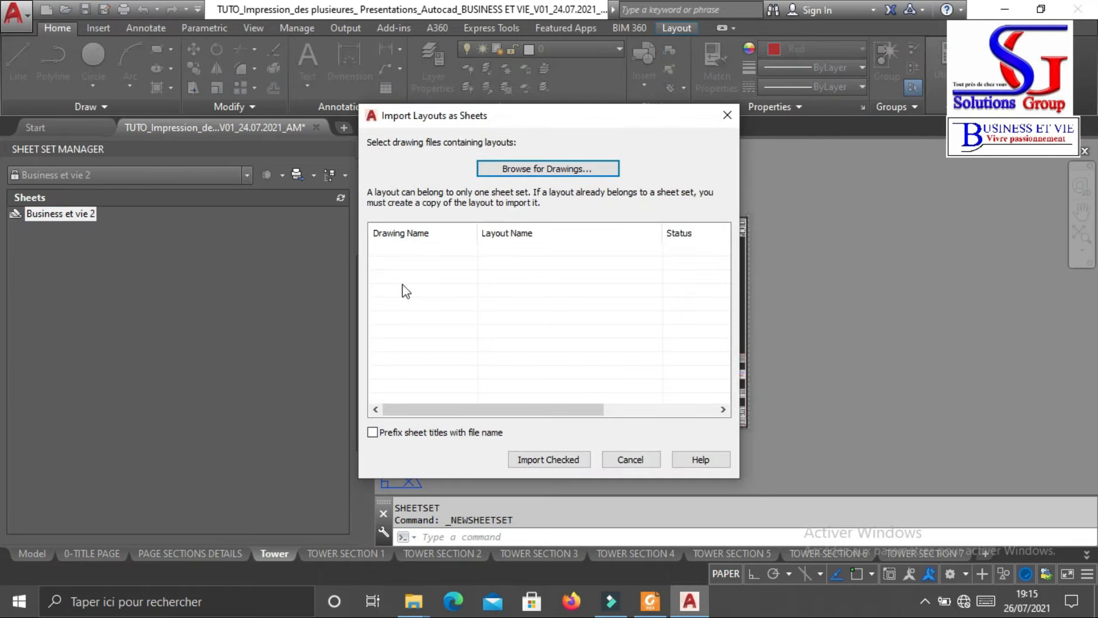
left_click(539, 170)
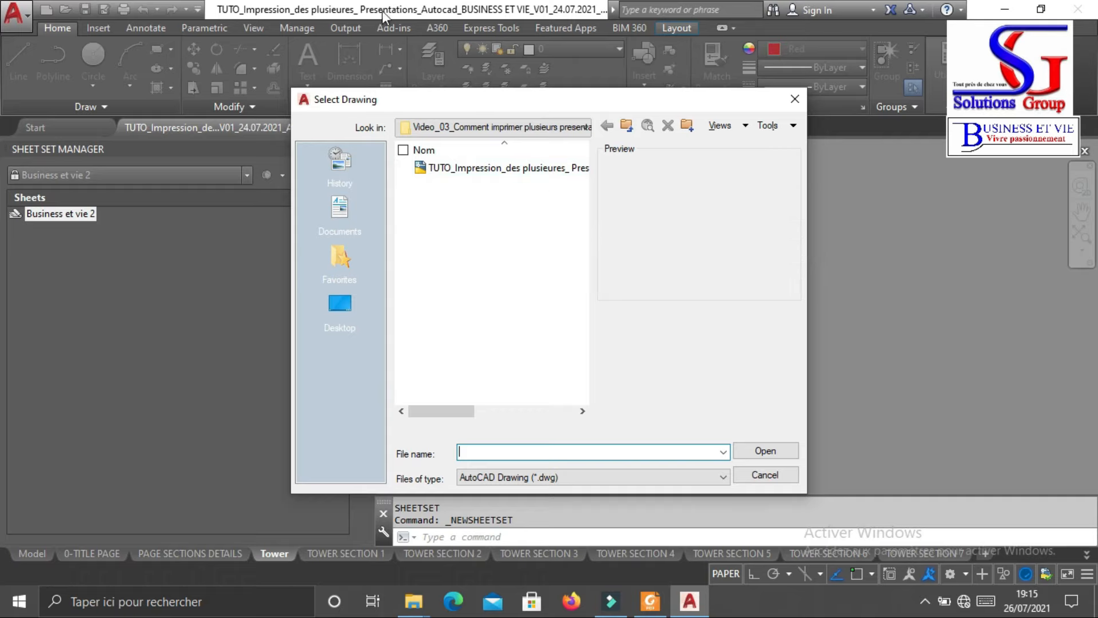
left_click(456, 168)
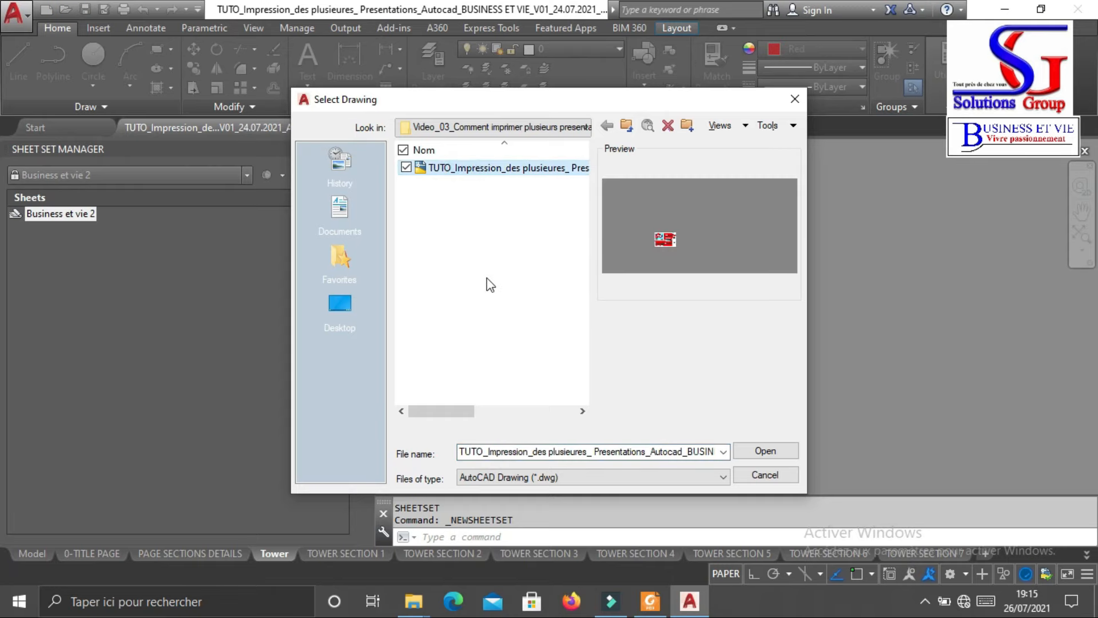
left_click(766, 451)
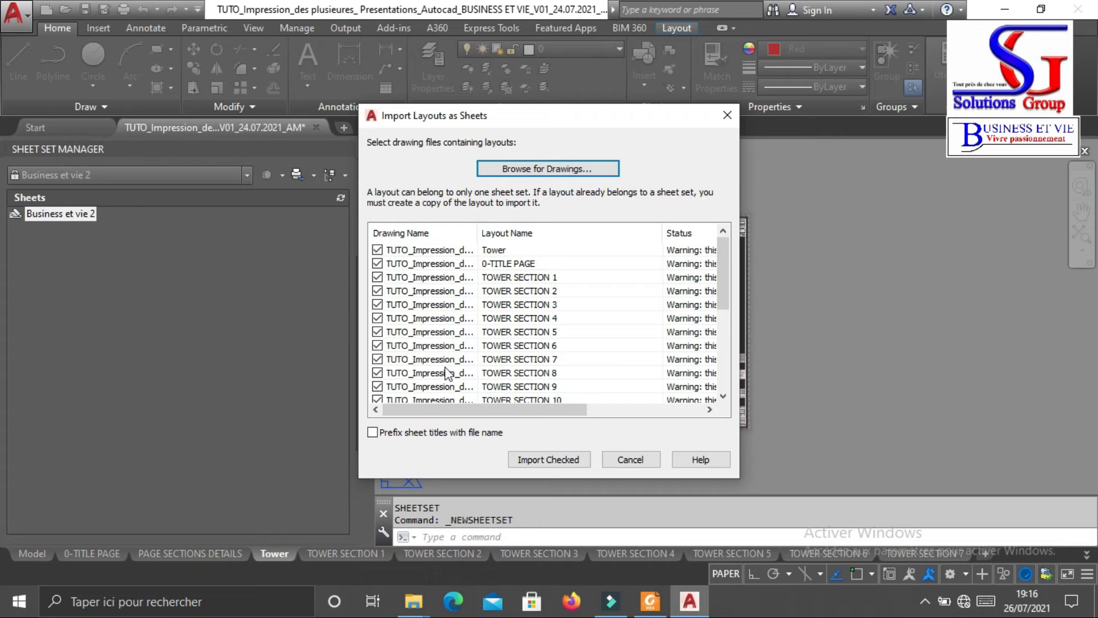
Check the status of the listed layouts and import all the checked ones into the sheet set
left_click_drag(503, 409, 578, 420)
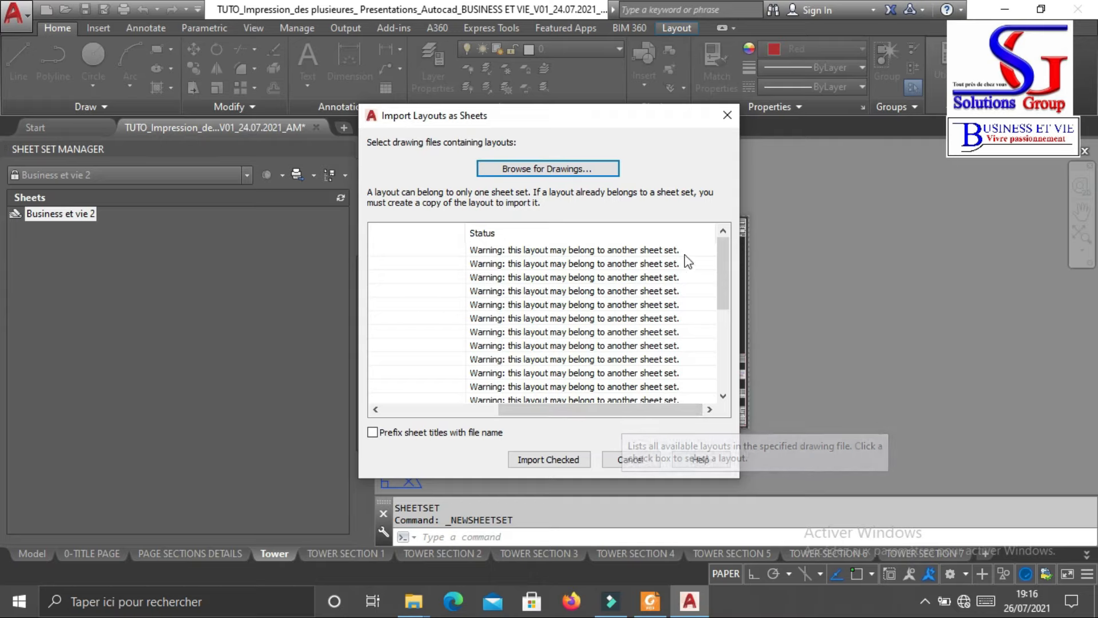
mouse_move(583, 409)
left_mouse_down()
mouse_move(445, 391)
mouse_move(543, 400)
mouse_move(489, 449)
mouse_move(458, 440)
mouse_move(578, 415)
mouse_move(476, 411)
mouse_move(575, 414)
mouse_move(487, 403)
left_mouse_up()
left_click(548, 464)
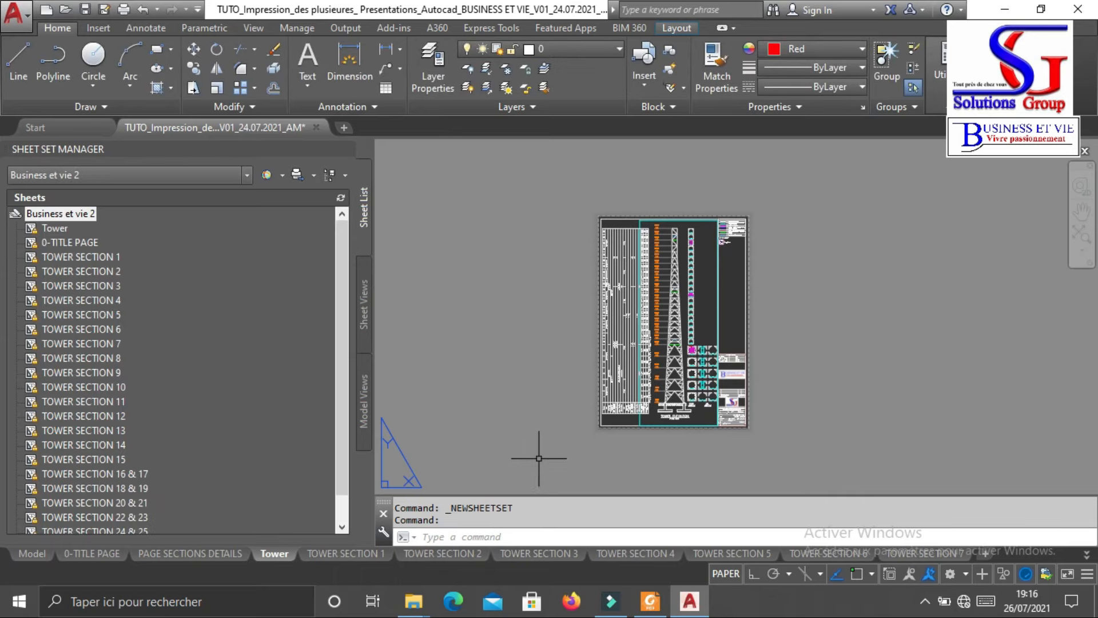
Move the 0-TITLE PAGE sheet above Tower so it comes first in the sheet list
left_click_drag(342, 271, 337, 228)
mouse_move(97, 552)
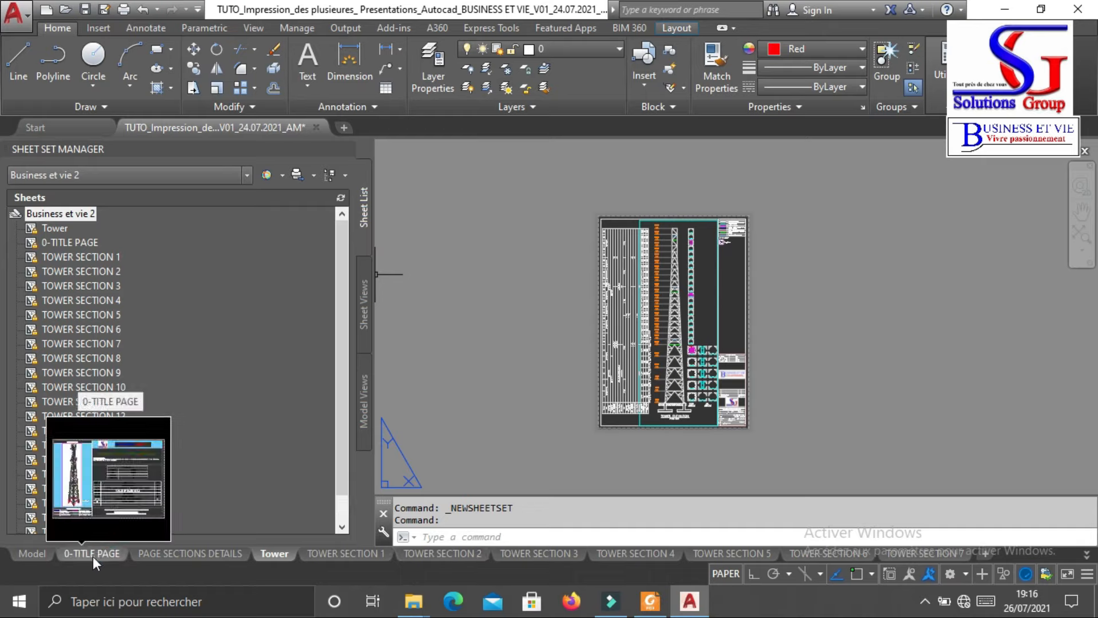
left_click(67, 243)
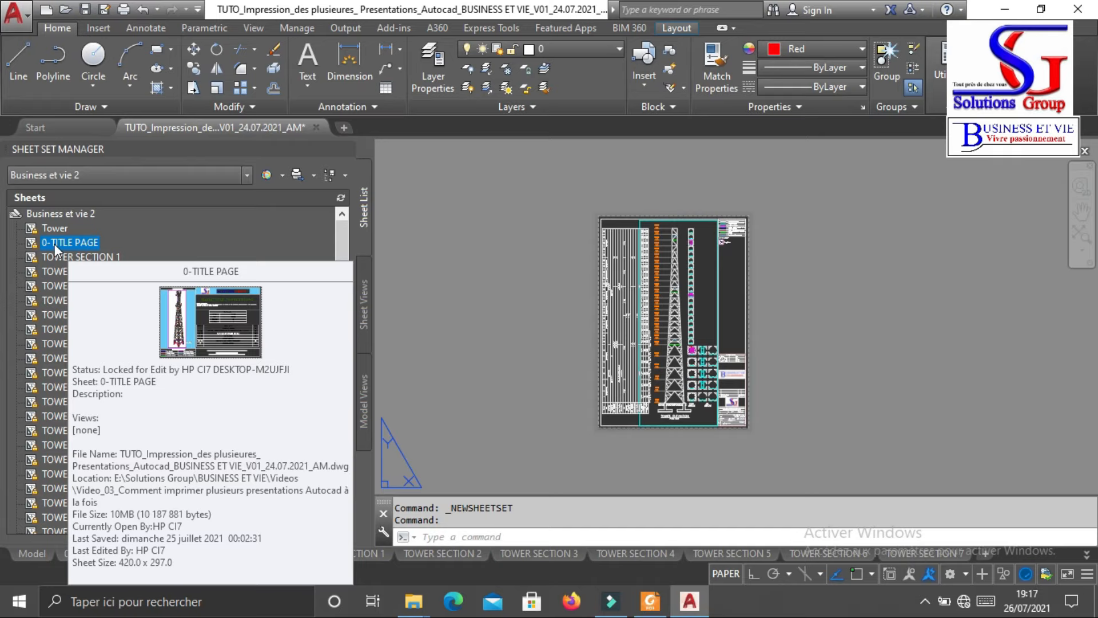
left_click_drag(53, 245, 56, 217)
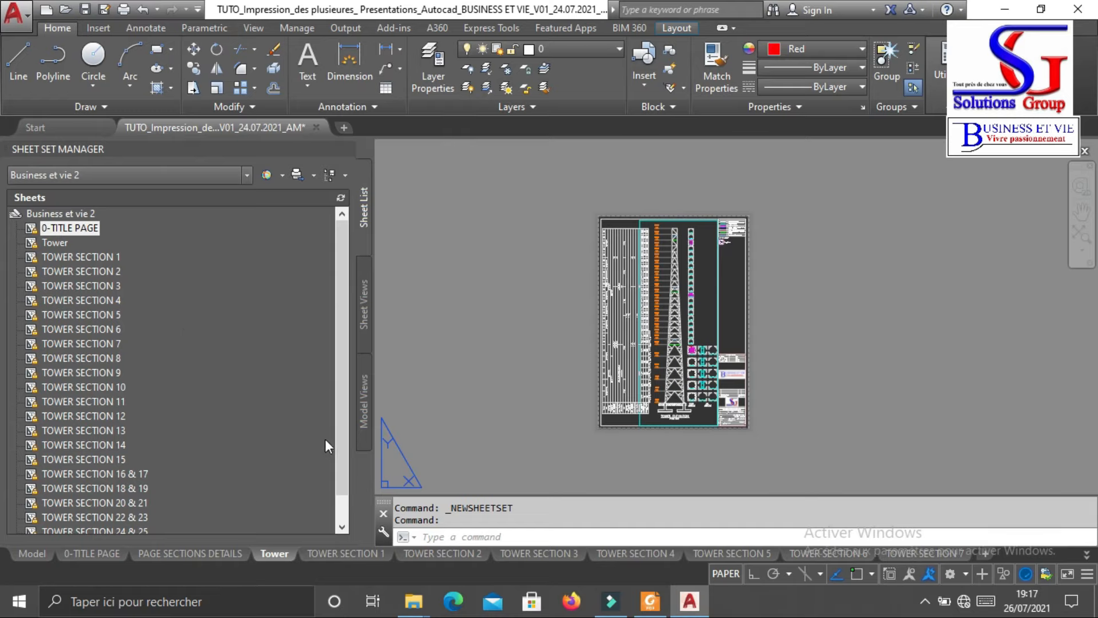
Move the PAGE SECTIONS DETAILS sheet from the end of the list to directly below 0-TITLE PAGE
scroll(345, 401, "down", 1)
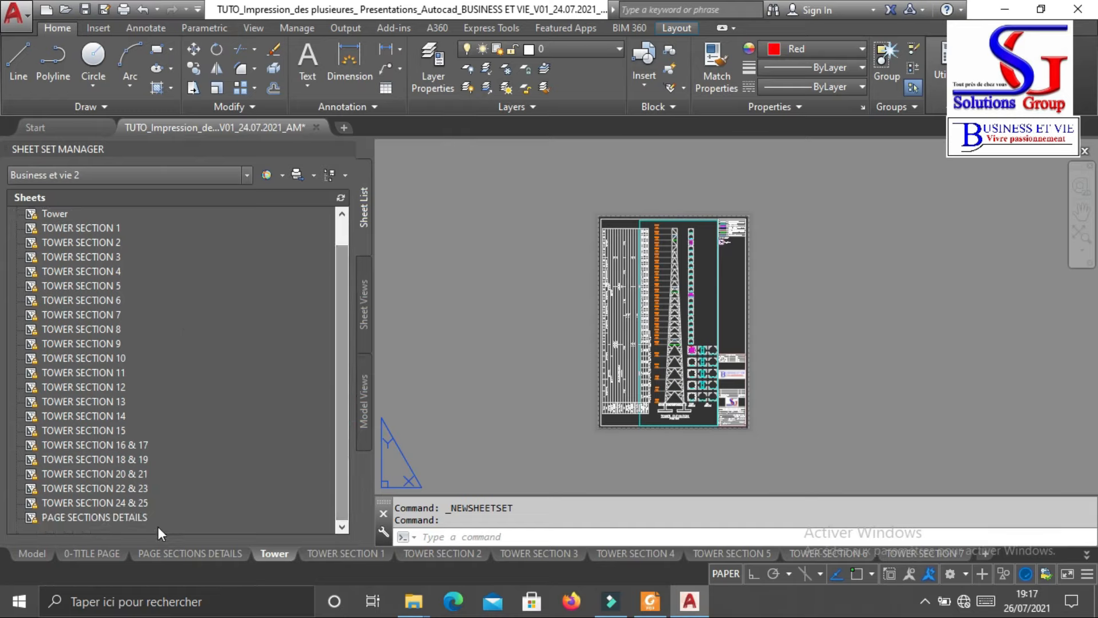
mouse_move(82, 521)
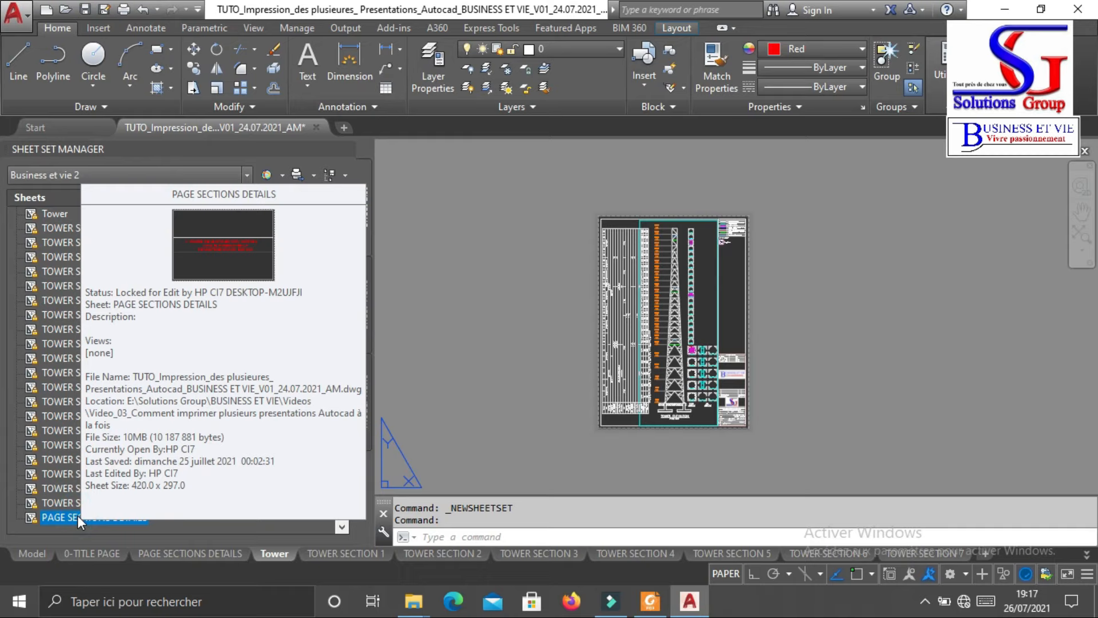
left_click_drag(78, 516, 73, 235)
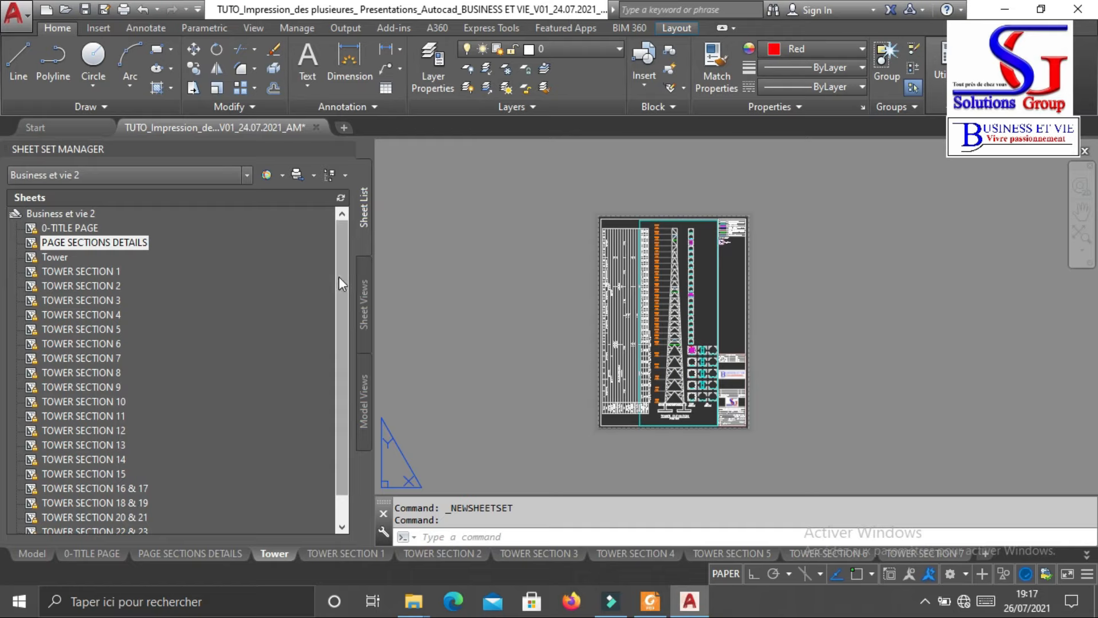
Review the order of the sheets from 0-TITLE PAGE to TOWER SECTION 24 & 25 against the drawing's layouts
left_click_drag(338, 277, 338, 338)
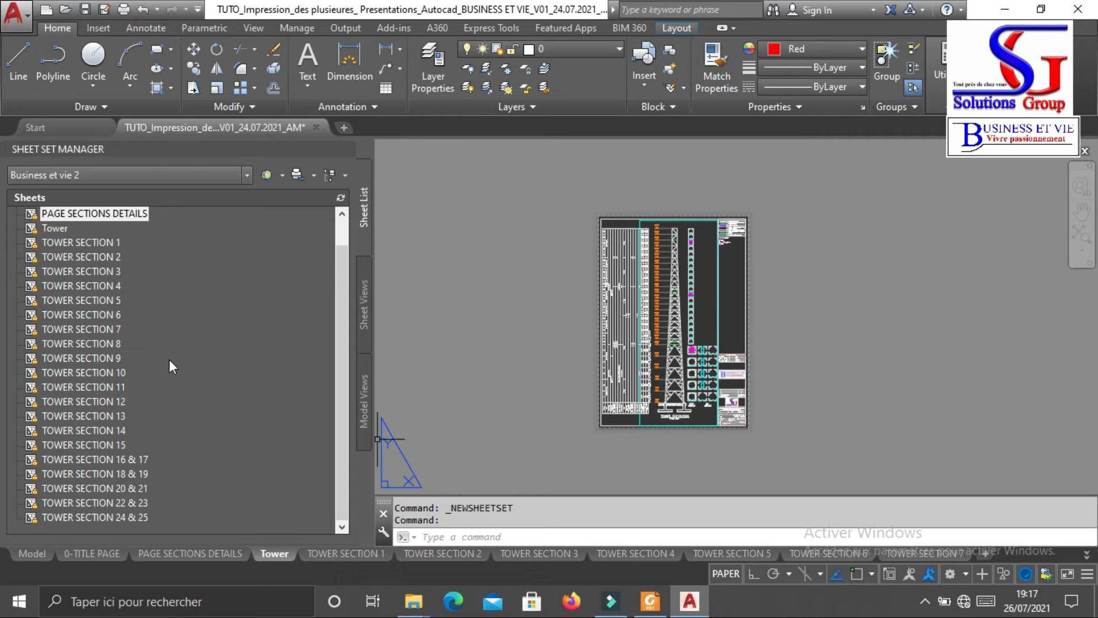
mouse_move(170, 359)
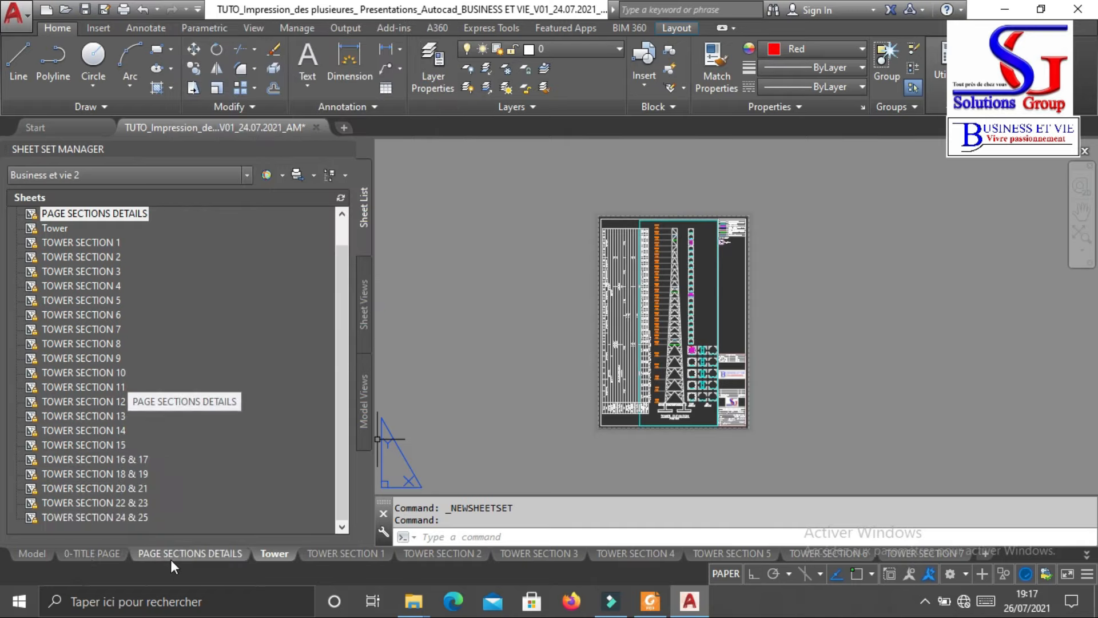
mouse_move(171, 560)
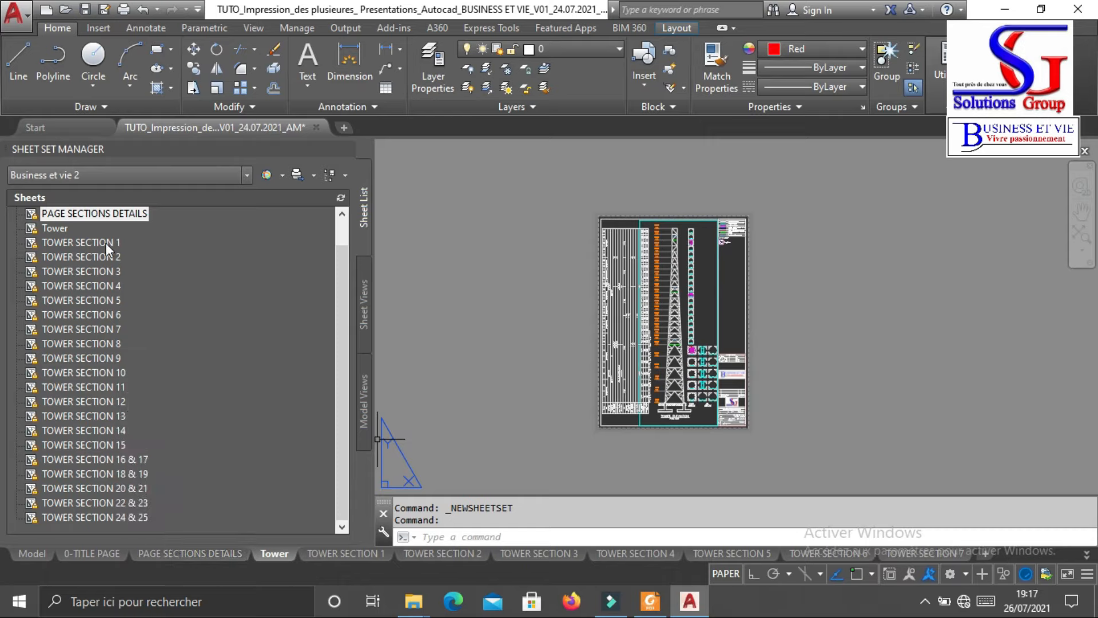
scroll(262, 259, "up", 1)
left_click_drag(343, 269, 341, 246)
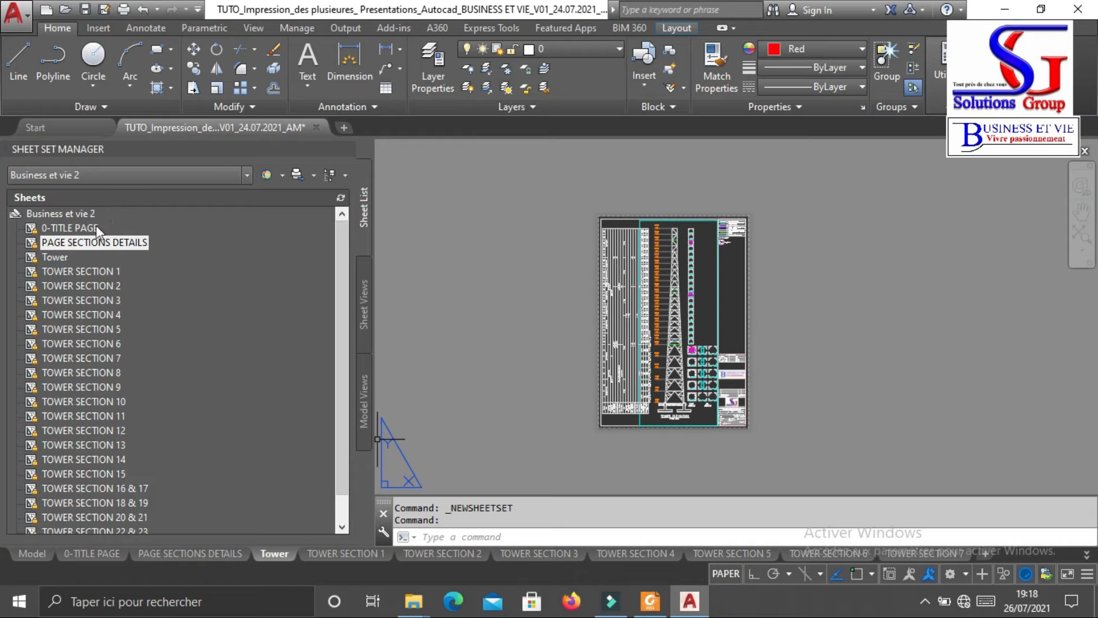
left_click_drag(342, 252, 341, 260)
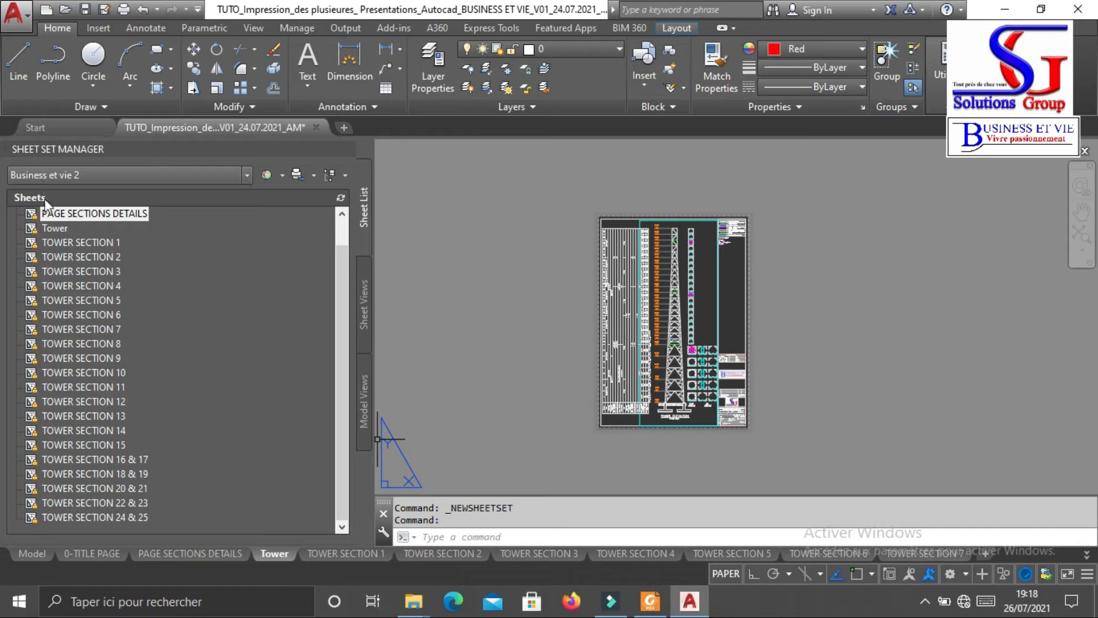
scroll(67, 233, "up", 1)
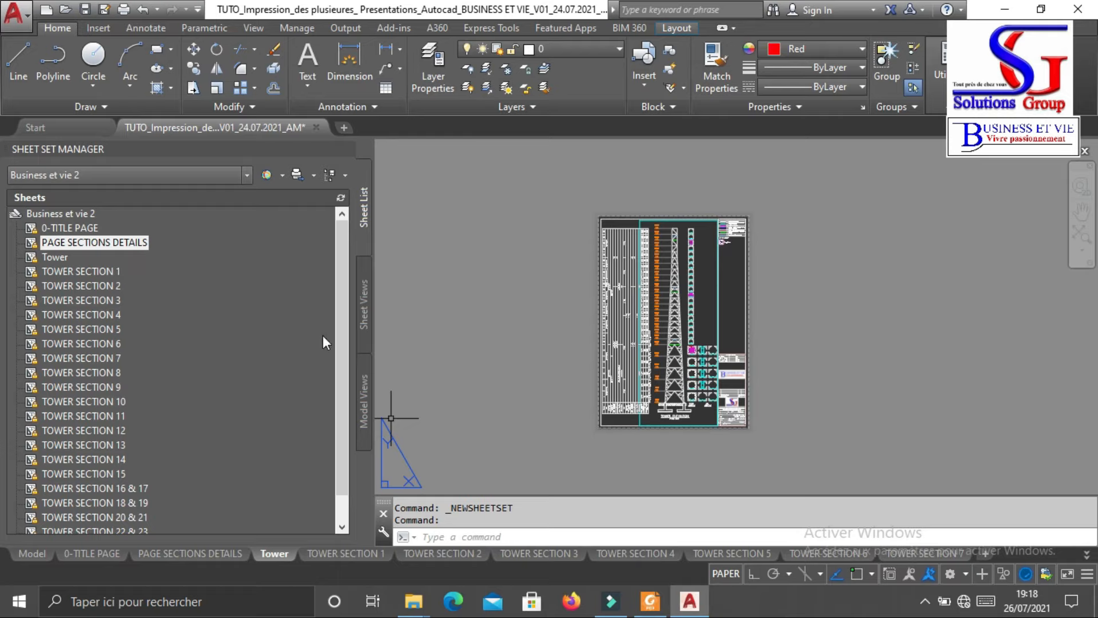
scroll(339, 335, "down", 1)
scroll(341, 345, "up", 1)
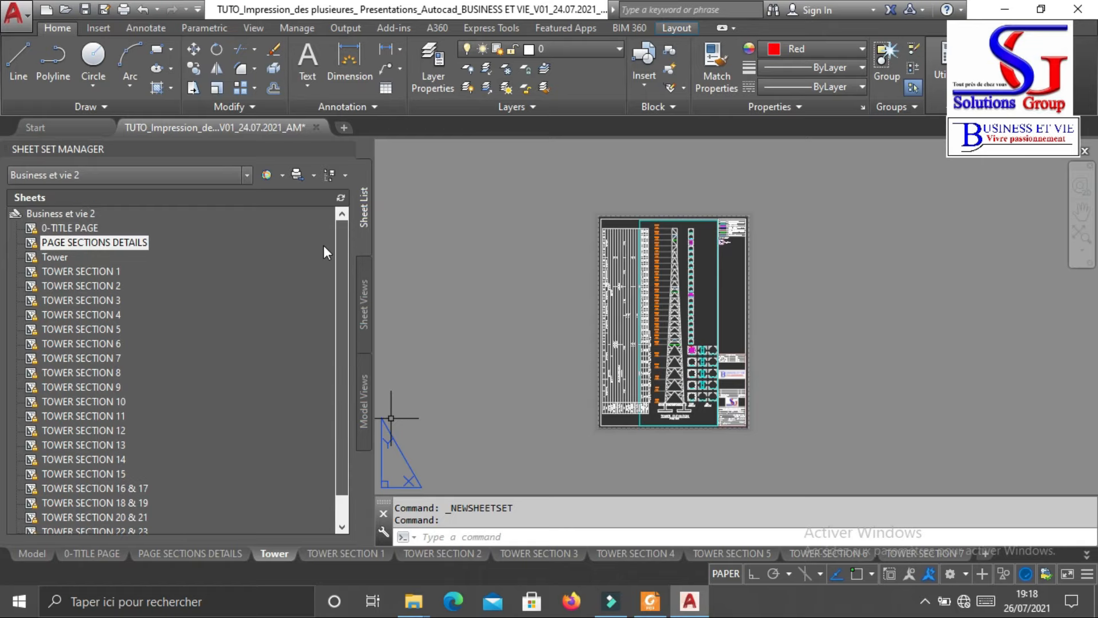
Start publishing the whole "Business et vie 2" sheet set to PDF
left_click(78, 214)
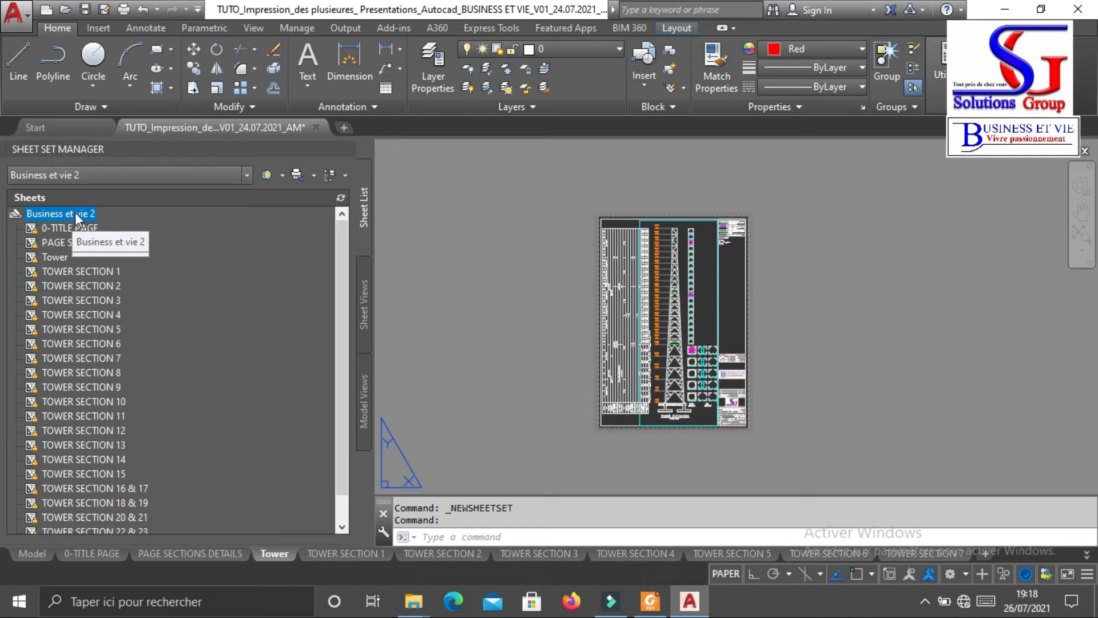
right_click(76, 214)
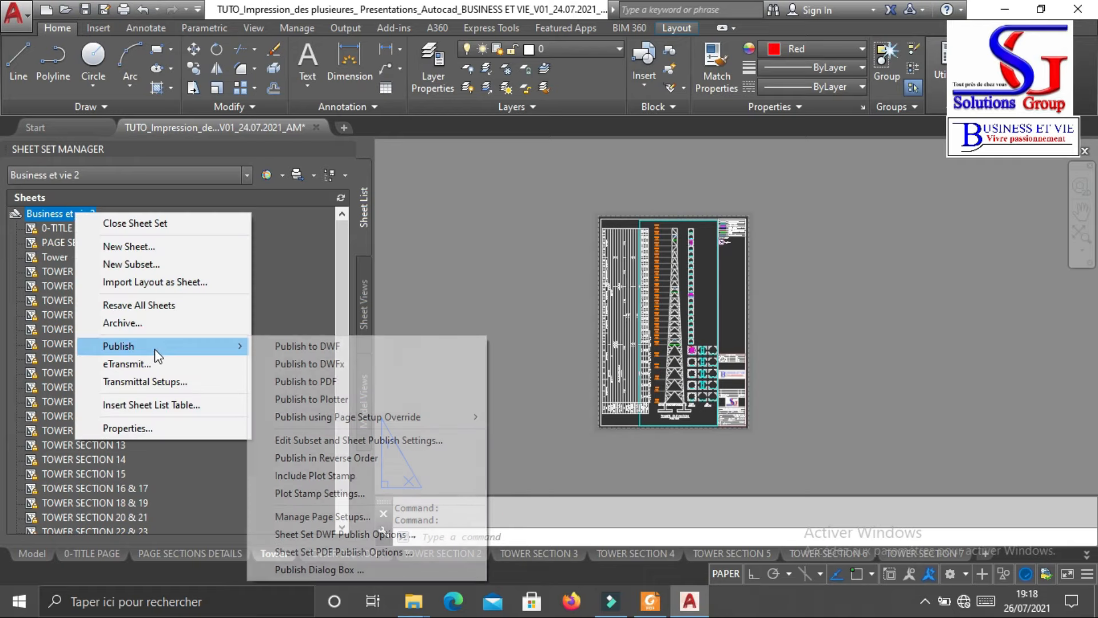
left_click(316, 382)
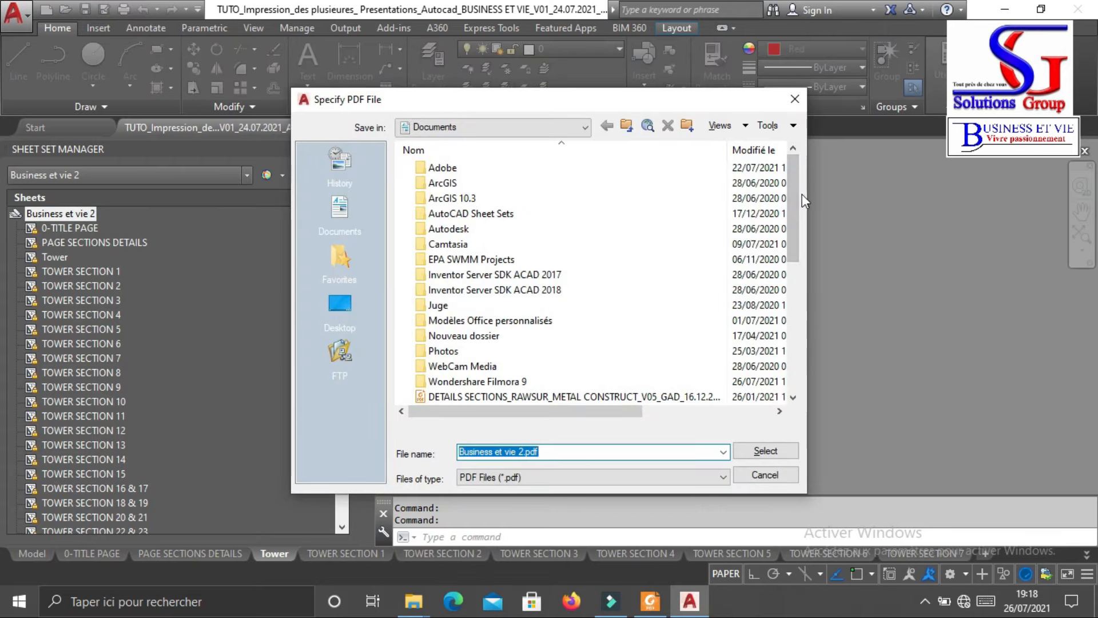
Set the PDF's save location to the Video_03_Comment imprimer plusieurs presentations Autocad à la fois folder under E:, Solutions Group, BUSINESS ET VIE, Videos
left_click_drag(793, 194, 784, 344)
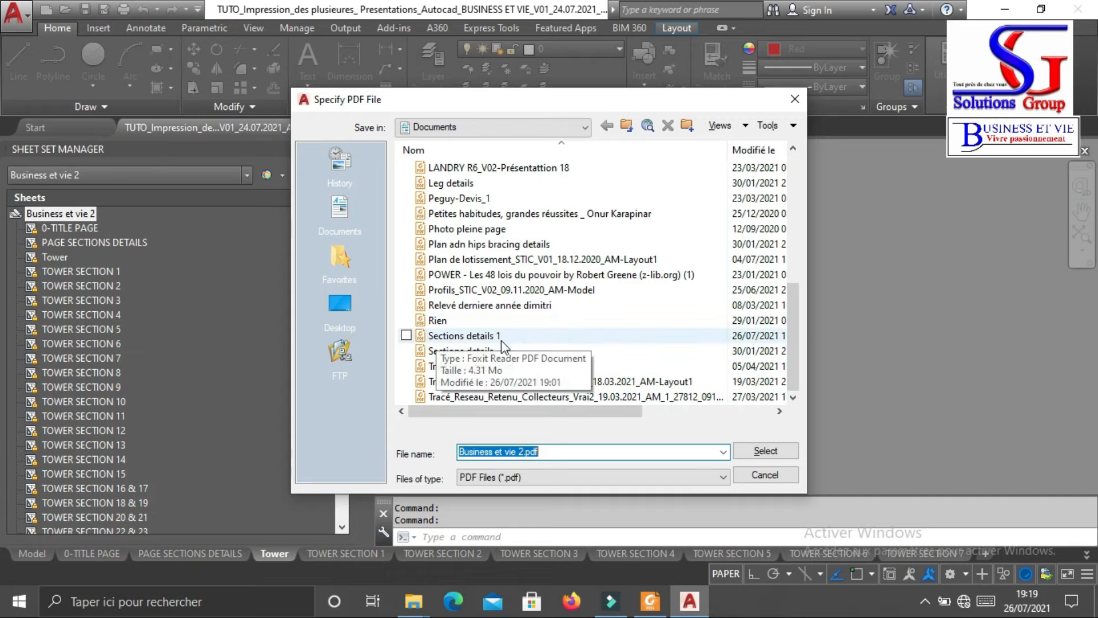
left_click(342, 324)
double_click(451, 201)
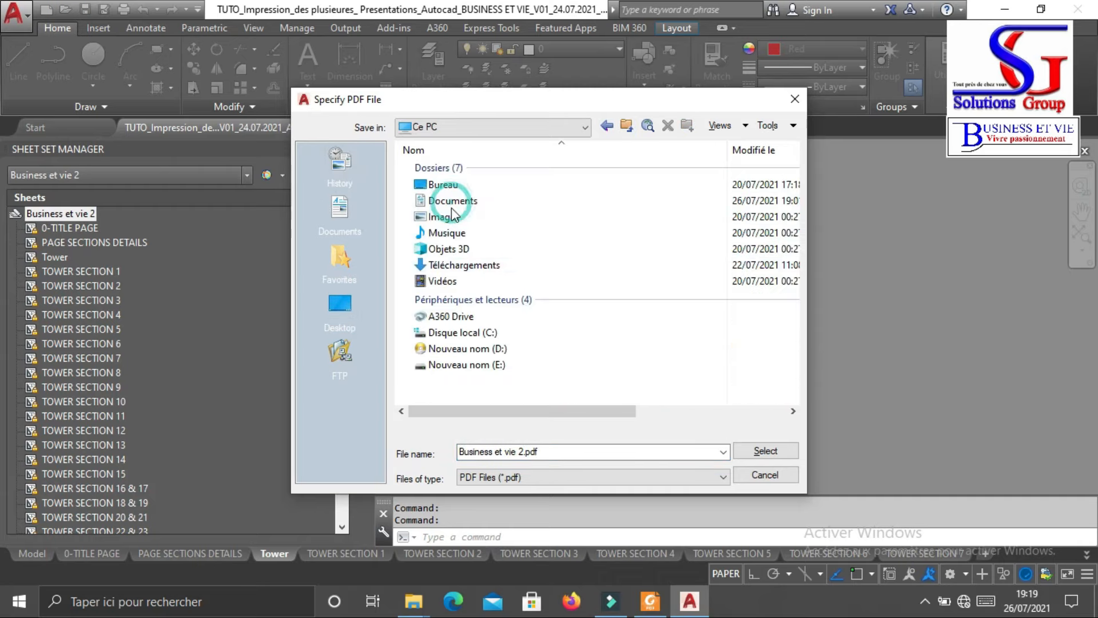
double_click(493, 365)
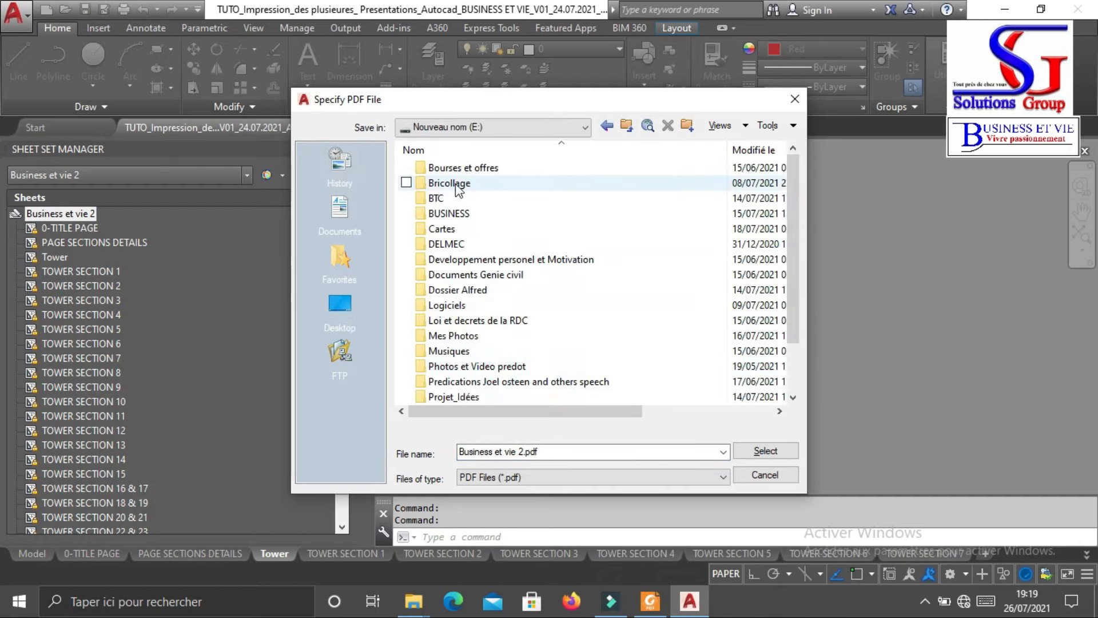
scroll(558, 338, "down", 1)
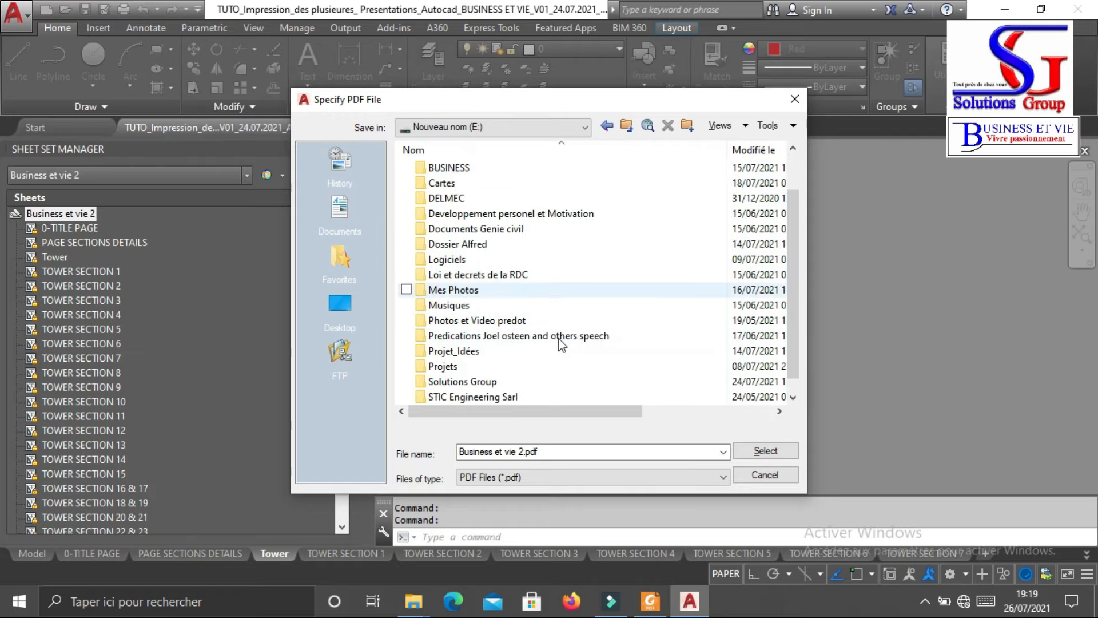
scroll(559, 338, "down", 1)
double_click(465, 366)
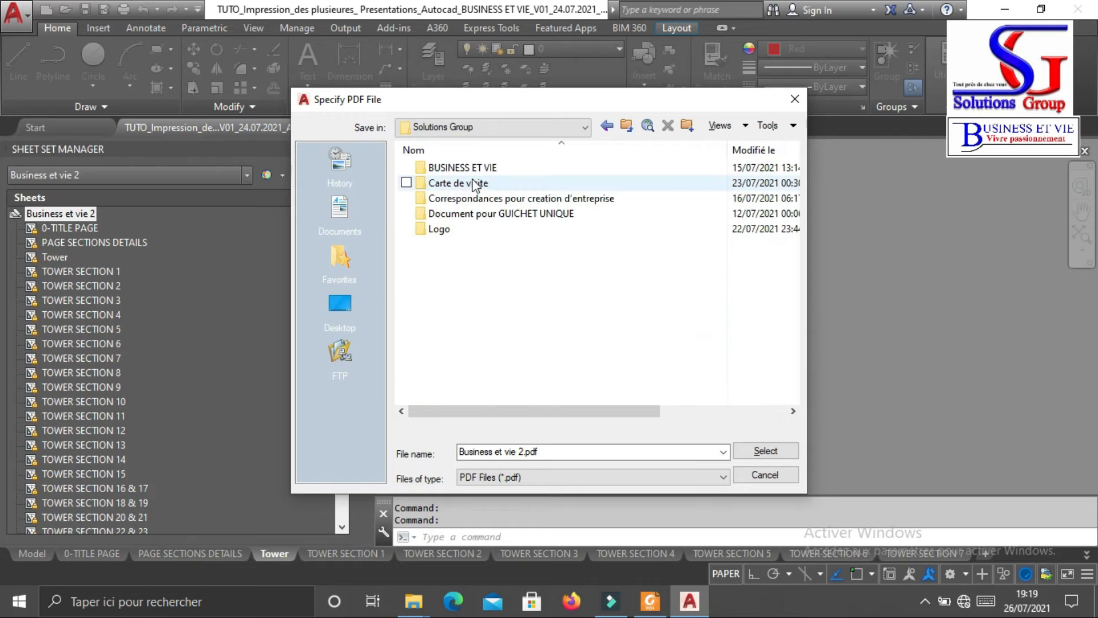
double_click(445, 168)
double_click(443, 198)
double_click(559, 198)
Publish the sheet set as Business et vie 2.pdf in this folder and dismiss the background job notice
left_click(543, 451)
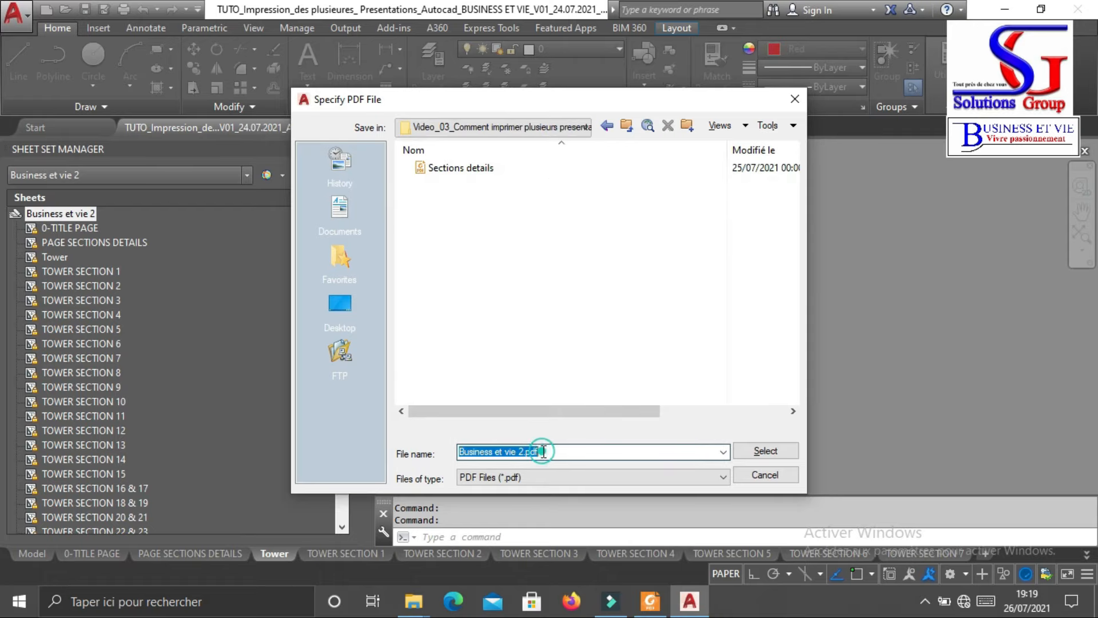
left_click(542, 451)
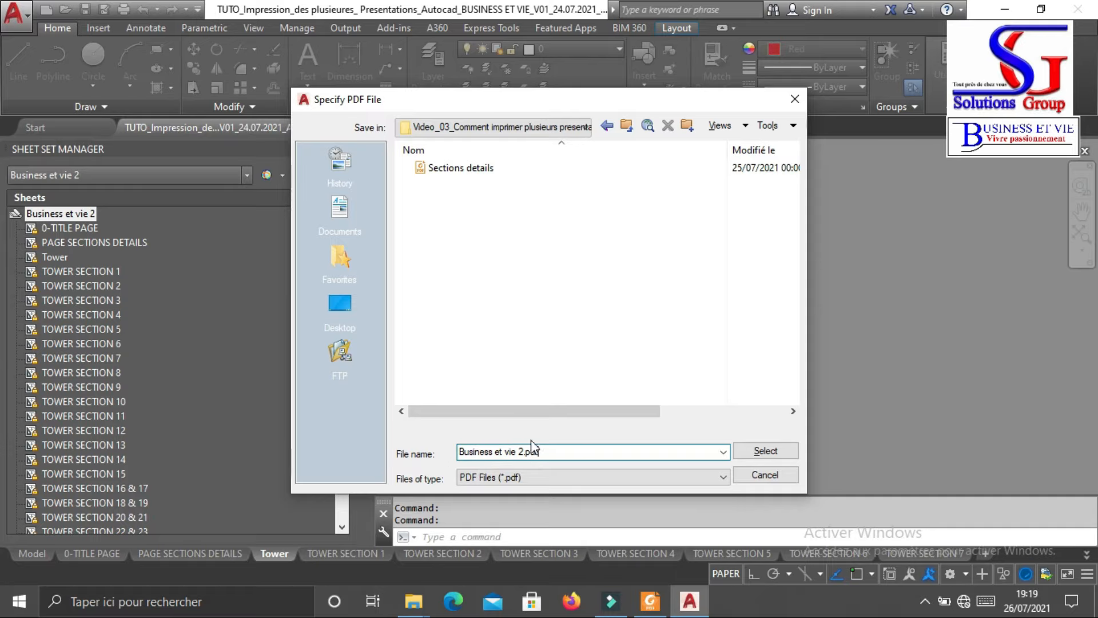
left_click(767, 451)
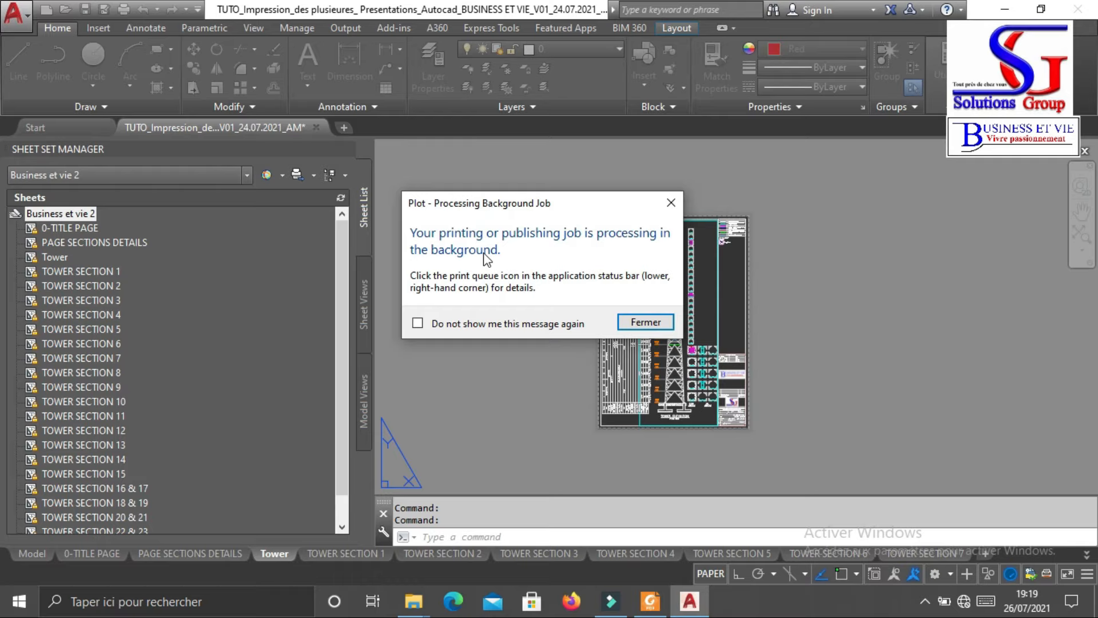
left_click(678, 203)
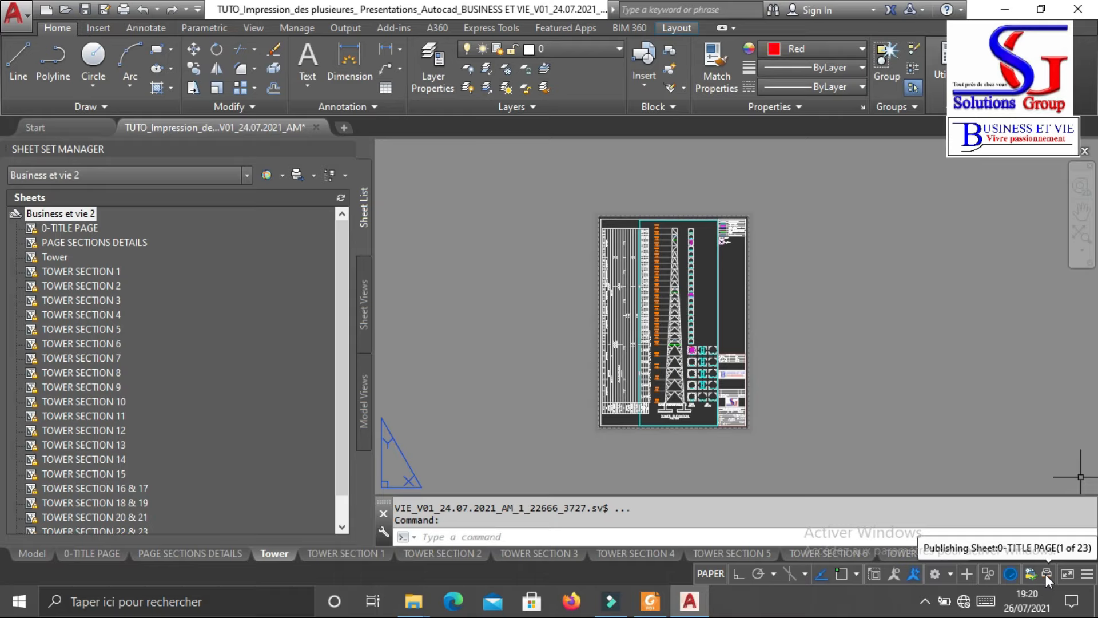
Examine the legend area on the Tower layout and on the TOWER SECTION 2 layout
scroll(712, 214, "up", 10)
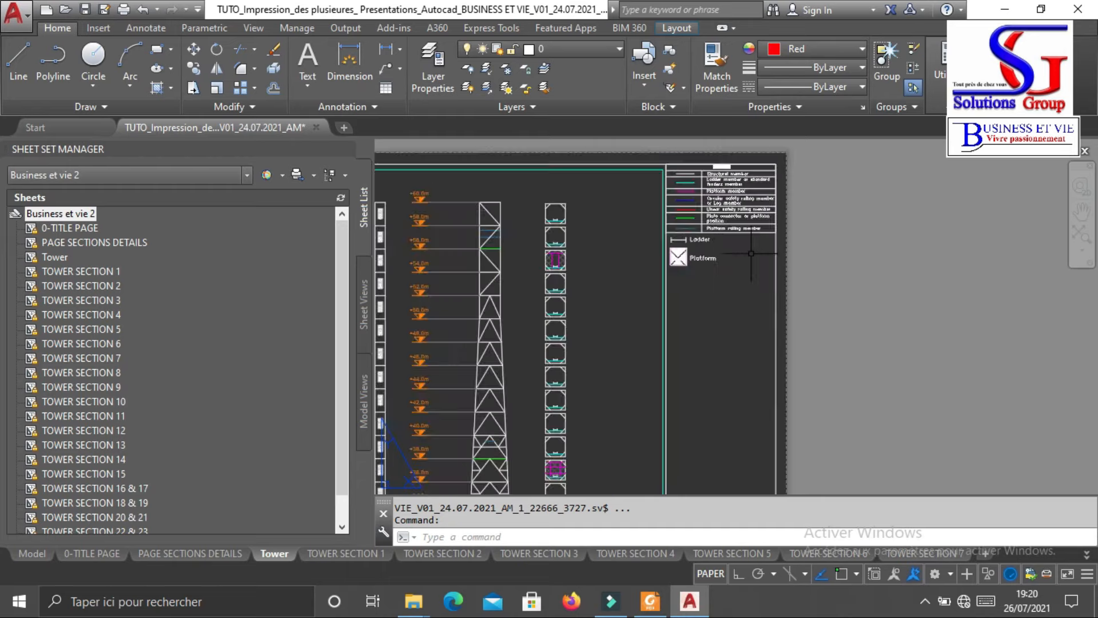
scroll(695, 251, "down", 4)
scroll(691, 237, "up", 4)
scroll(691, 237, "down", 3)
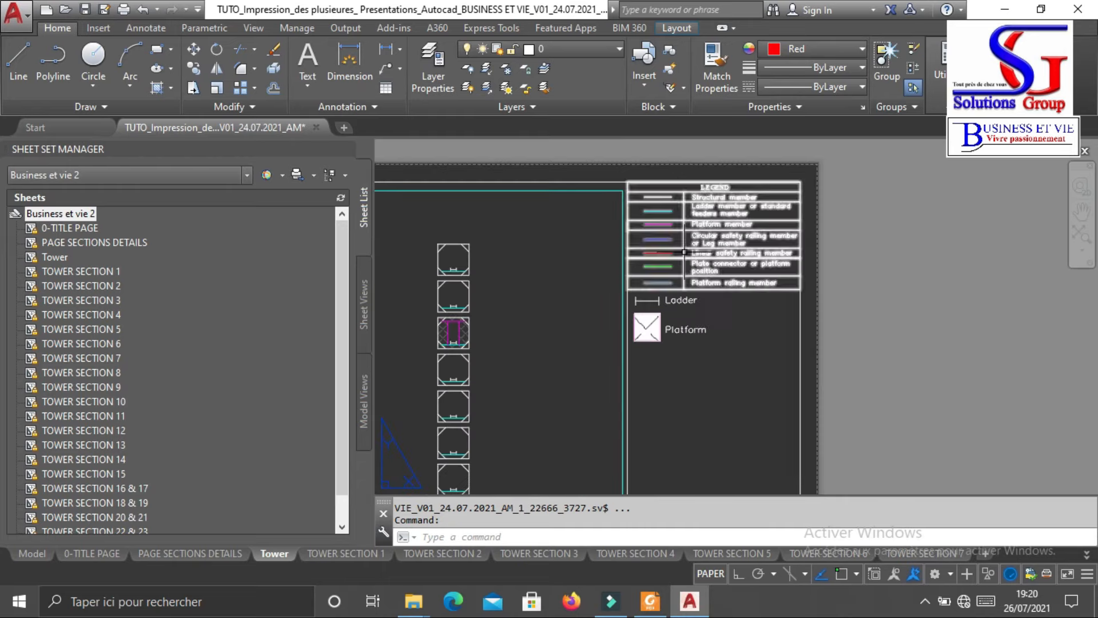
left_click(458, 558)
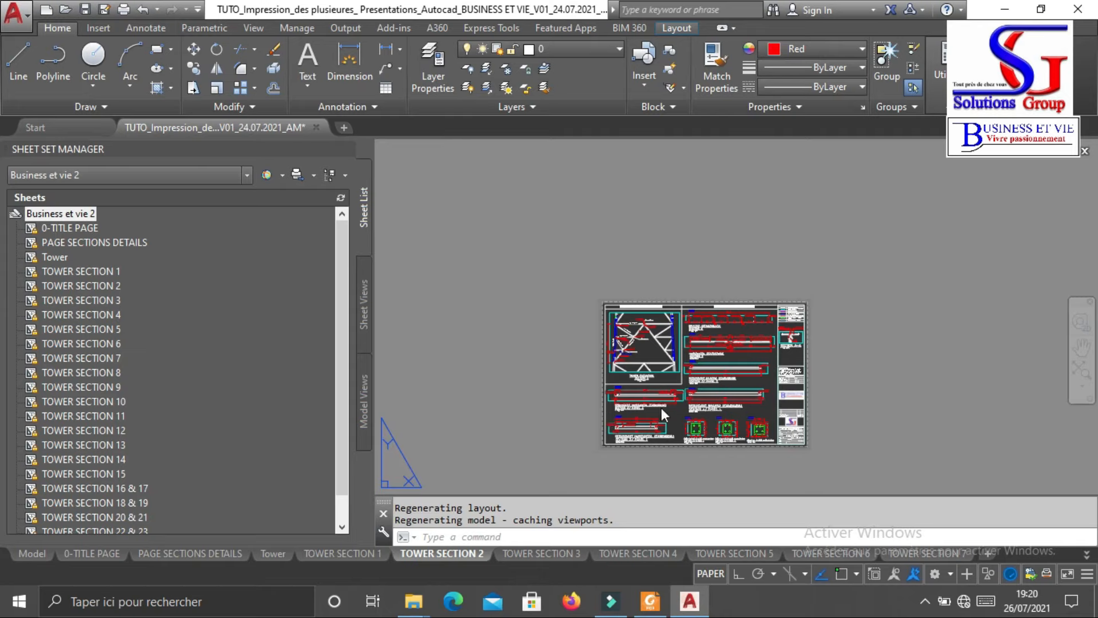
scroll(795, 315, "up", 2)
scroll(791, 322, "up", 2)
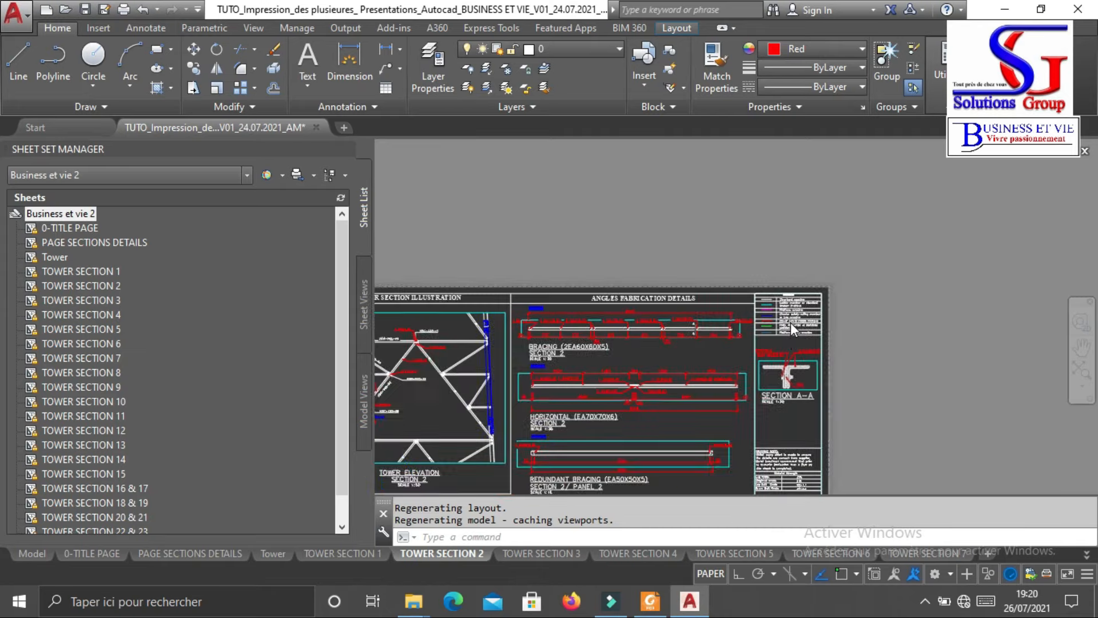
scroll(769, 333, "up", 2)
scroll(767, 324, "up", 2)
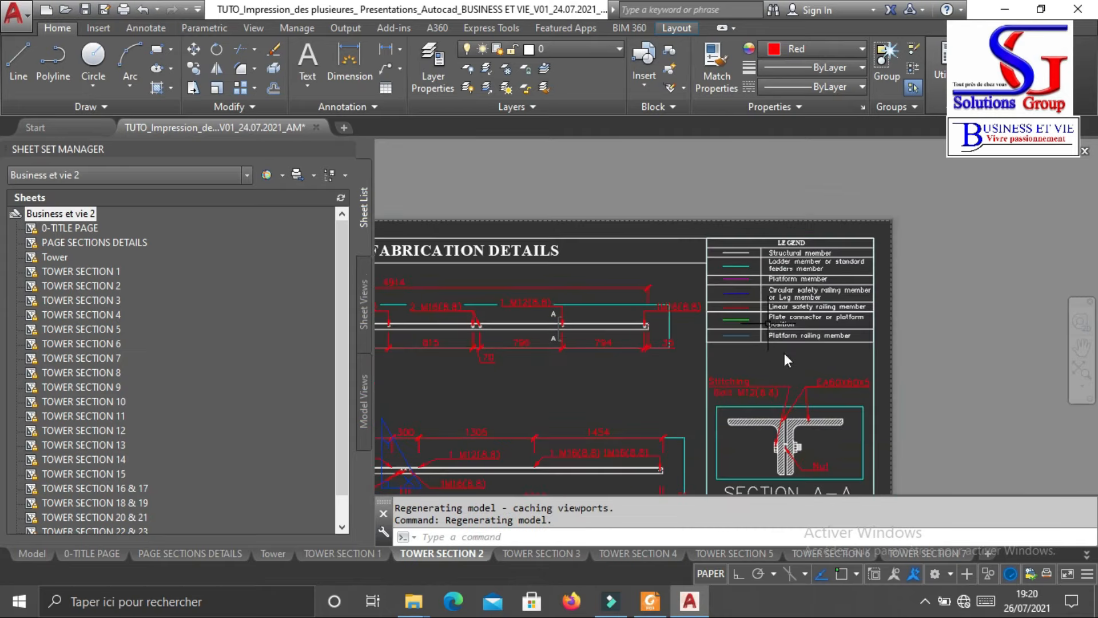
scroll(797, 316, "down", 3)
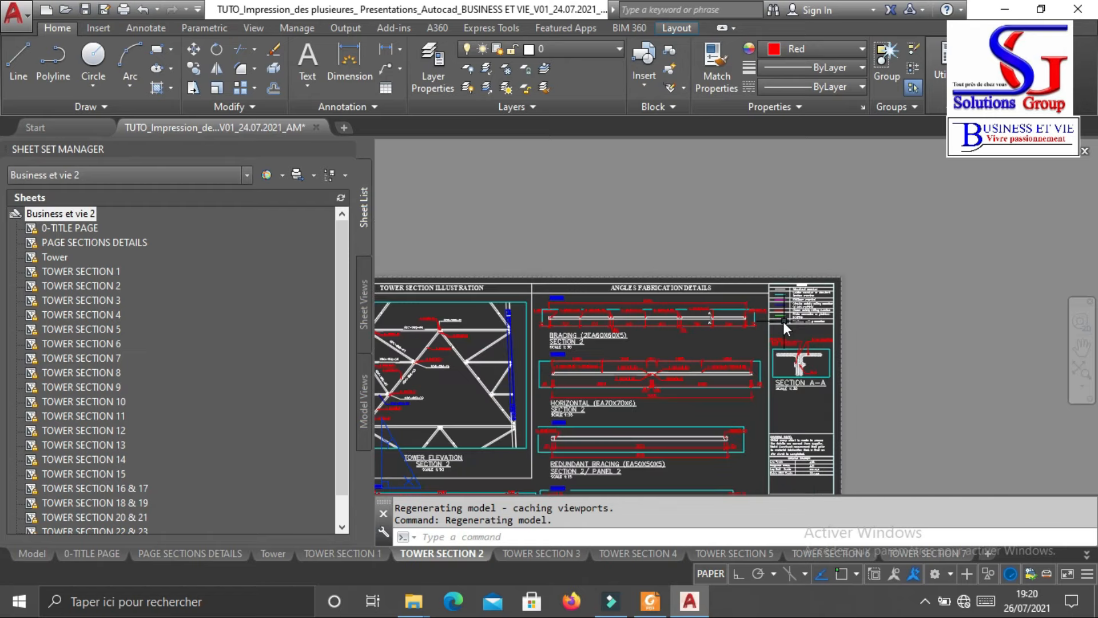
scroll(730, 331, "down", 2)
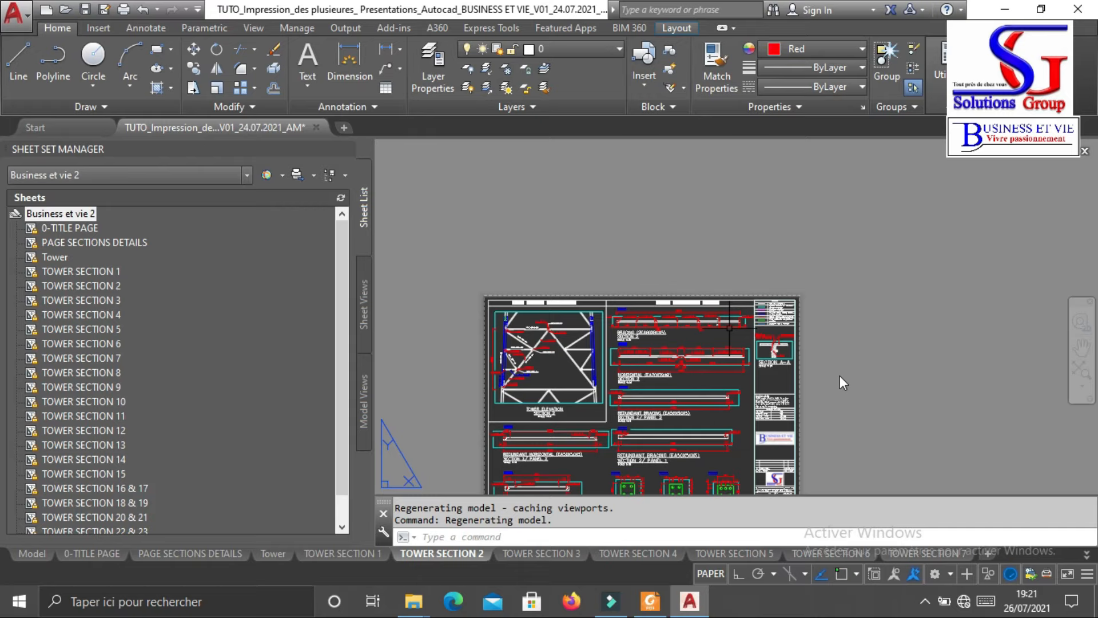
left_click(854, 334)
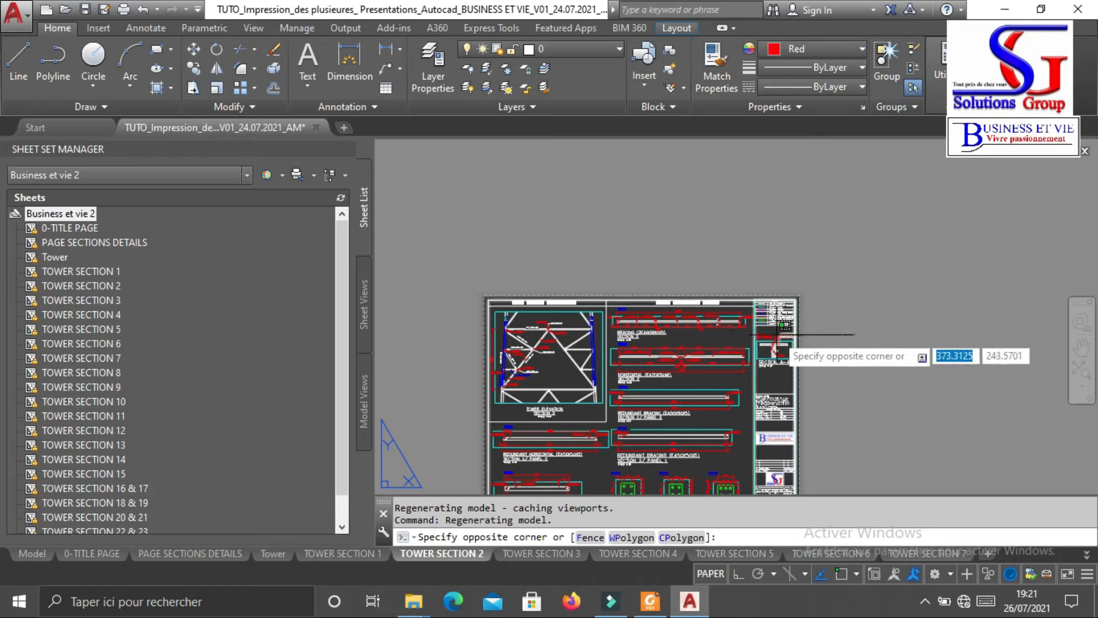
left_click(845, 323)
scroll(812, 325, "up", 5)
scroll(732, 327, "down", 5)
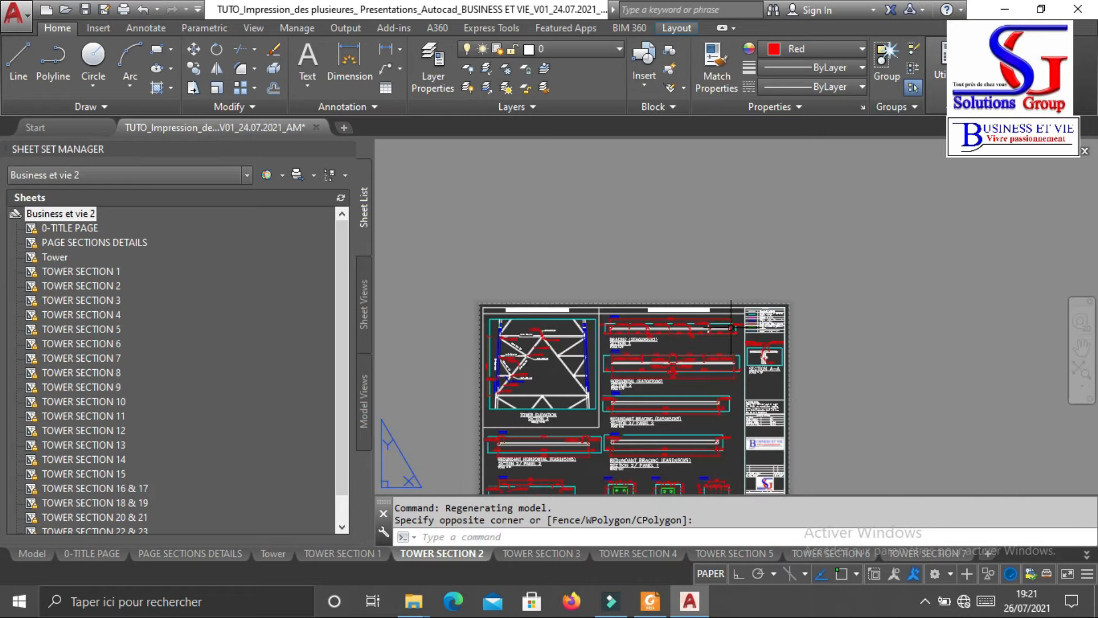
scroll(698, 280, "down", 4)
scroll(618, 334, "up", 4)
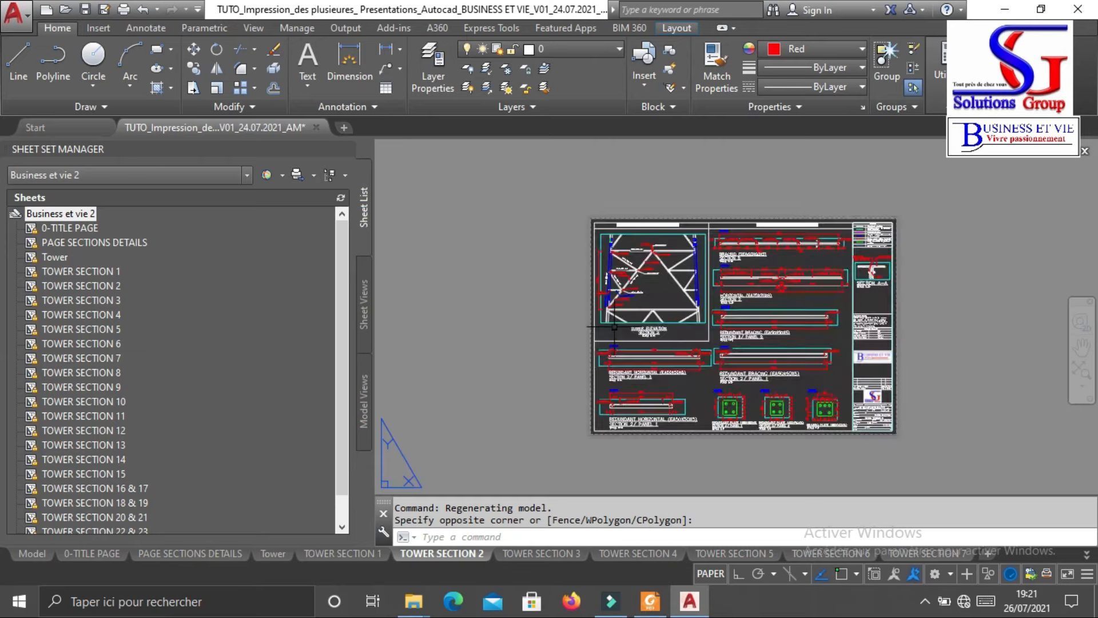
scroll(614, 327, "up", 3)
scroll(612, 326, "up", 3)
scroll(611, 326, "down", 3)
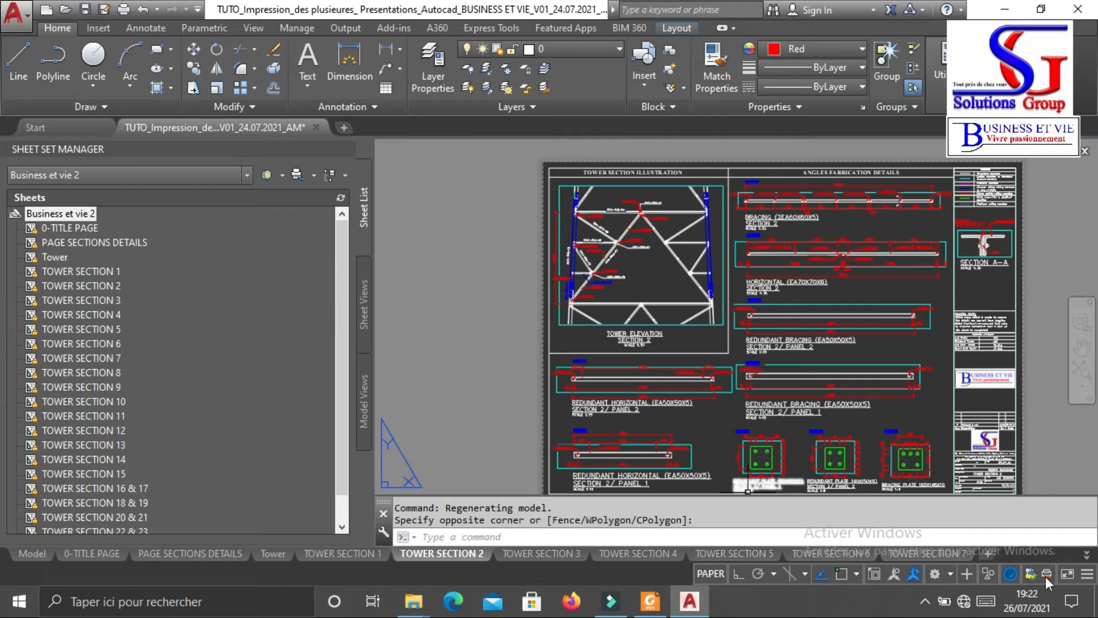
Switch to the Video_03 folder in File Explorer and open the published Business et vie 2 PDF
mouse_move(1045, 576)
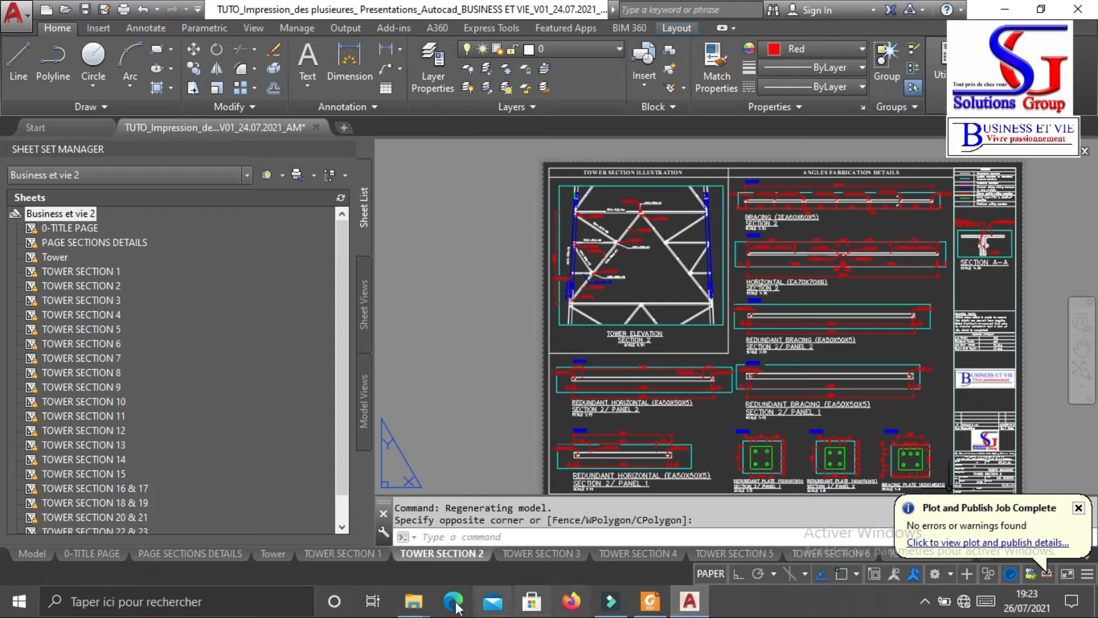
mouse_move(422, 610)
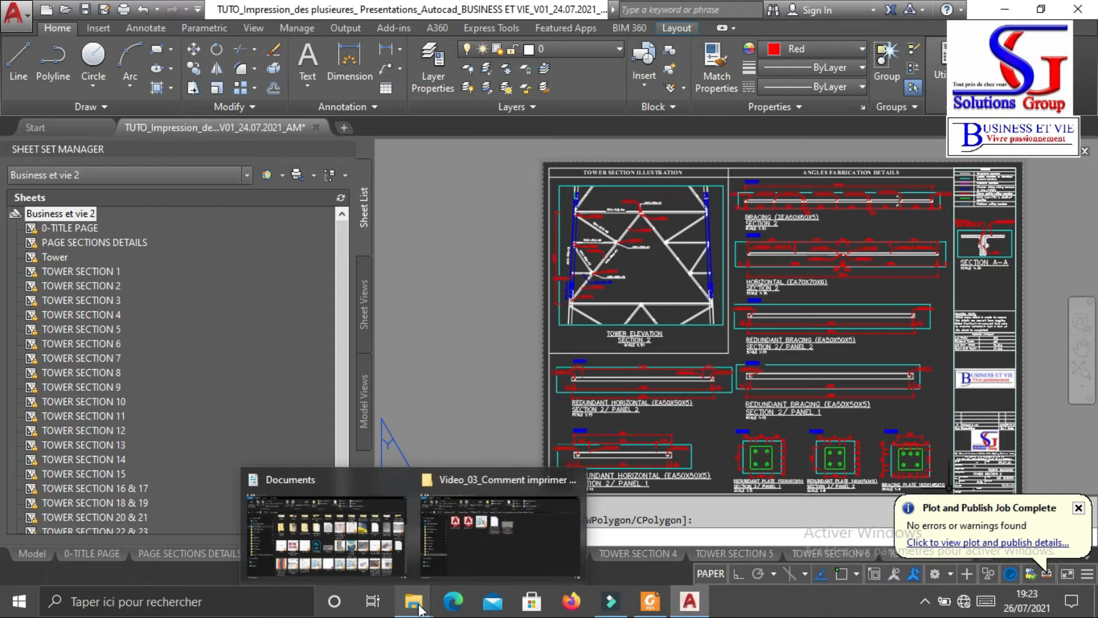
left_click(525, 540)
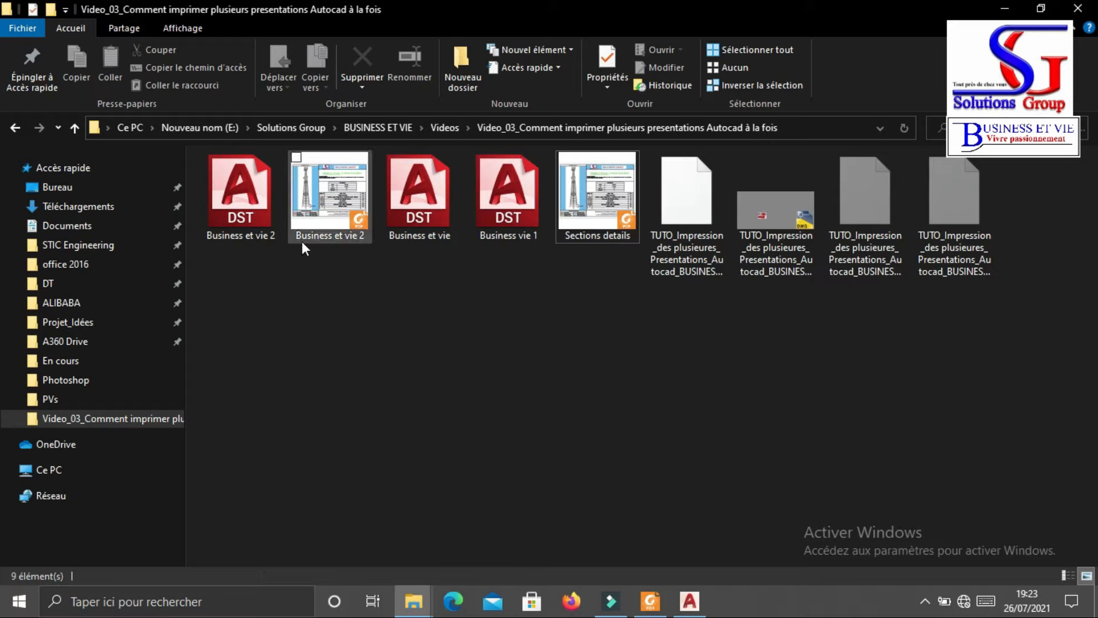
double_click(362, 235)
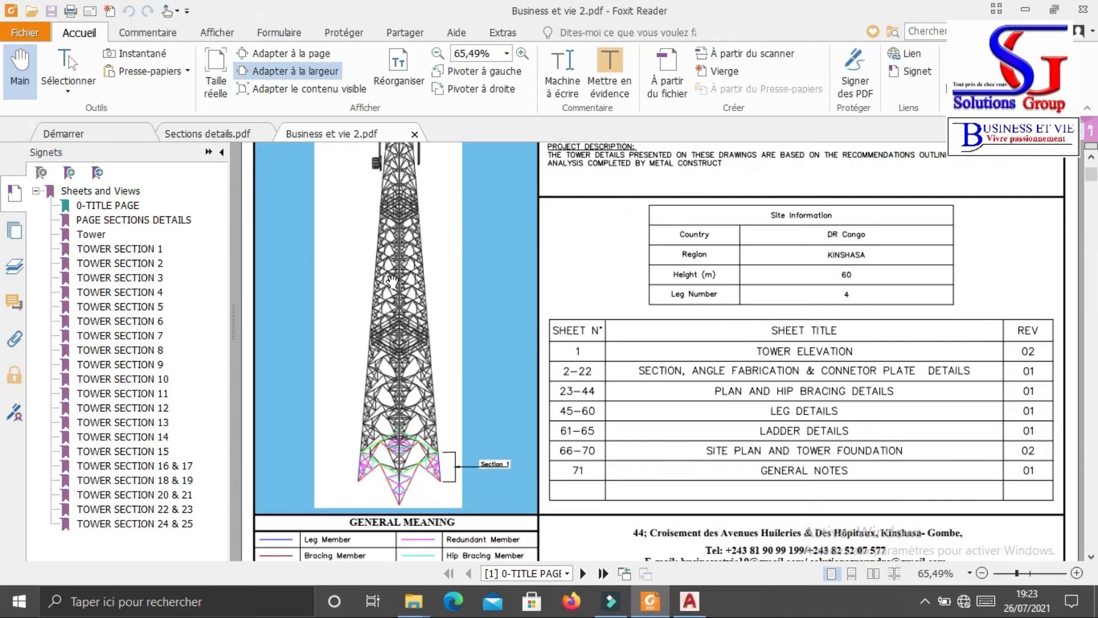
Review the published PDF page by page through its bookmarks, from 0-TITLE PAGE to TOWER SECTION 11
scroll(392, 280, "up", 3)
scroll(392, 280, "down", 5)
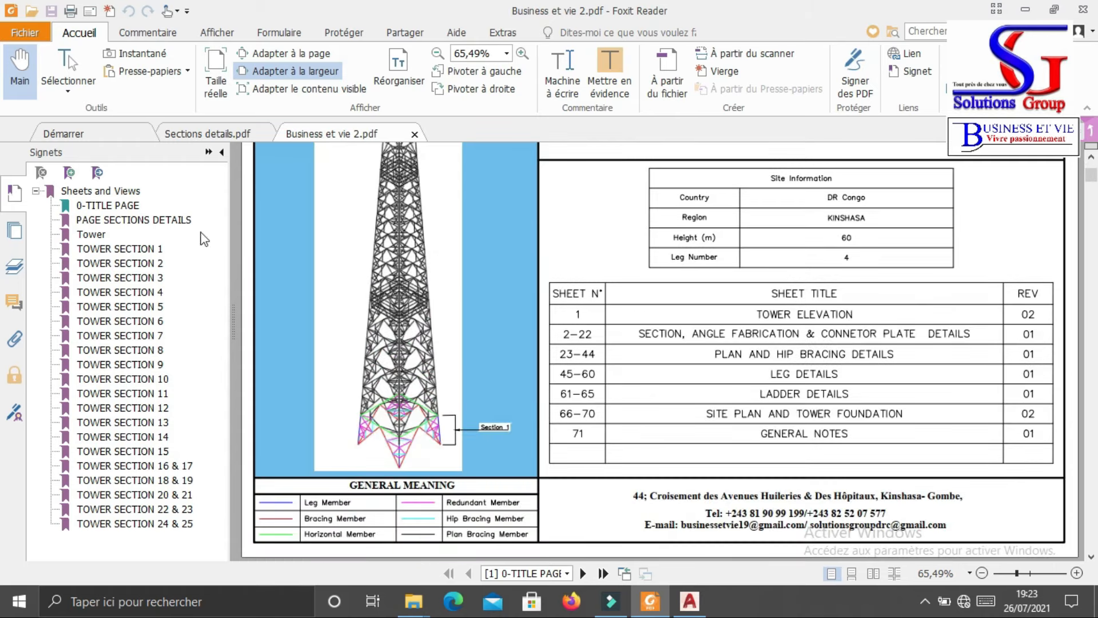
left_click(121, 222)
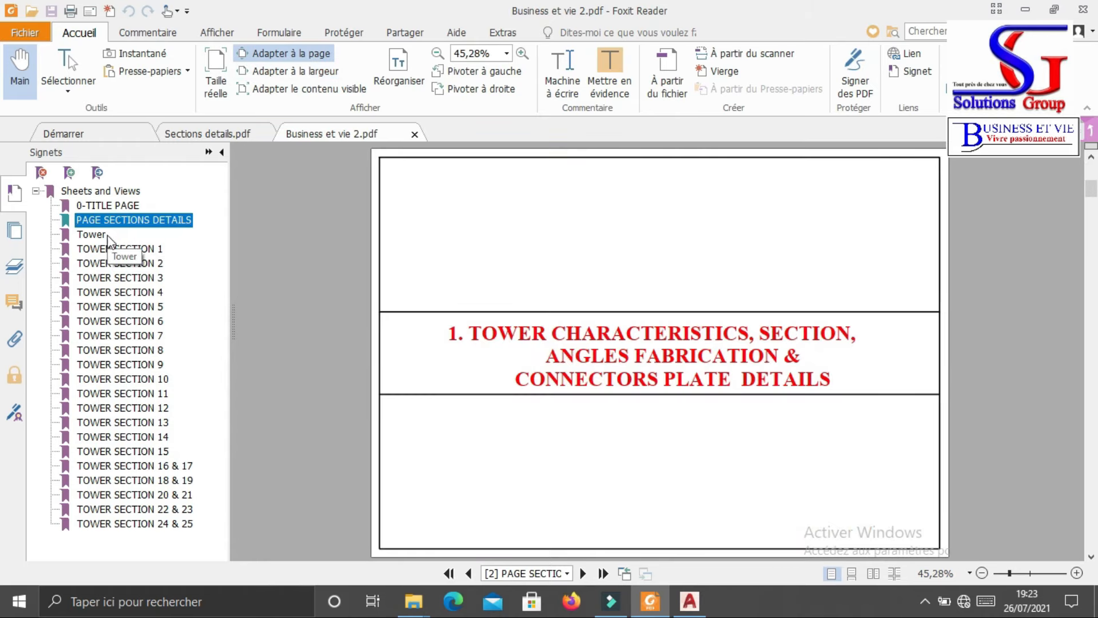
left_click(98, 235)
left_click(103, 250)
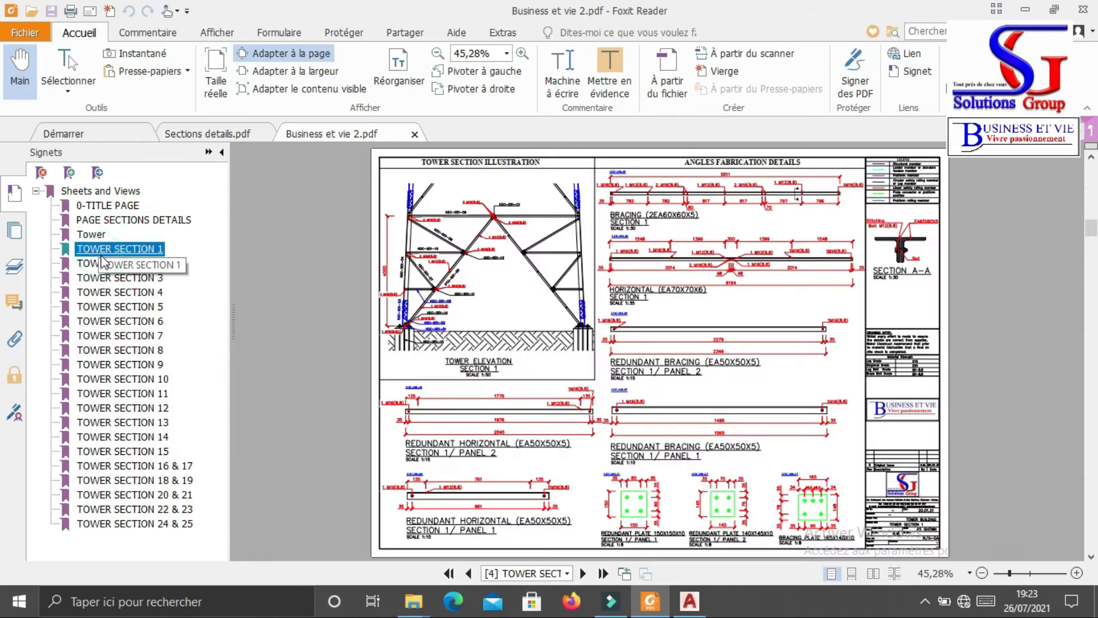
left_click(107, 265)
left_click(107, 278)
left_click(105, 293)
left_click(106, 308)
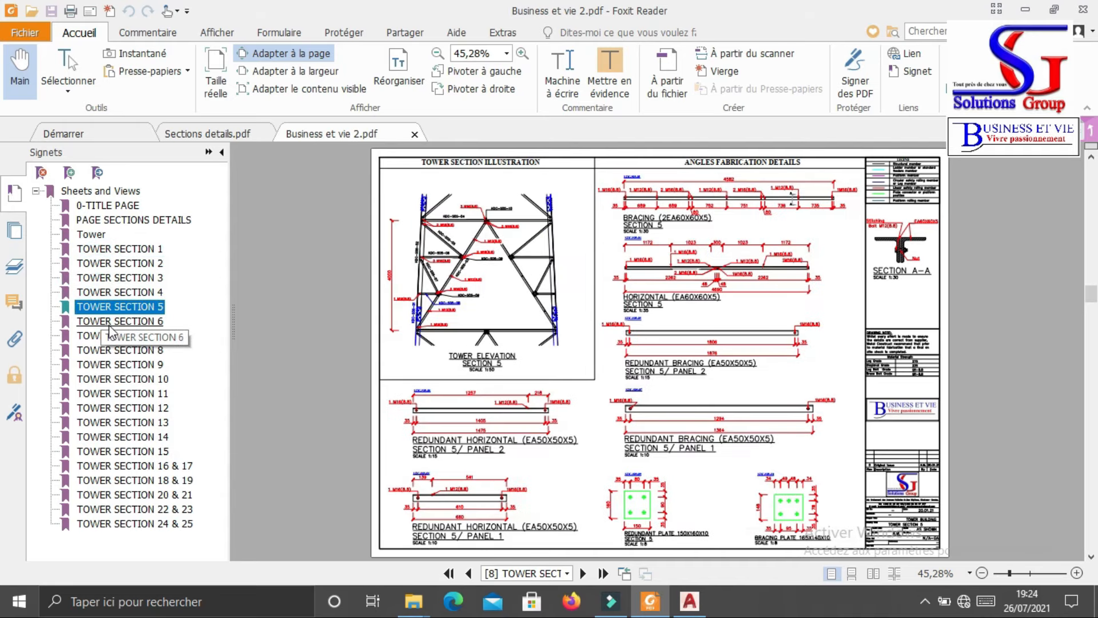
left_click(104, 322)
left_click(98, 337)
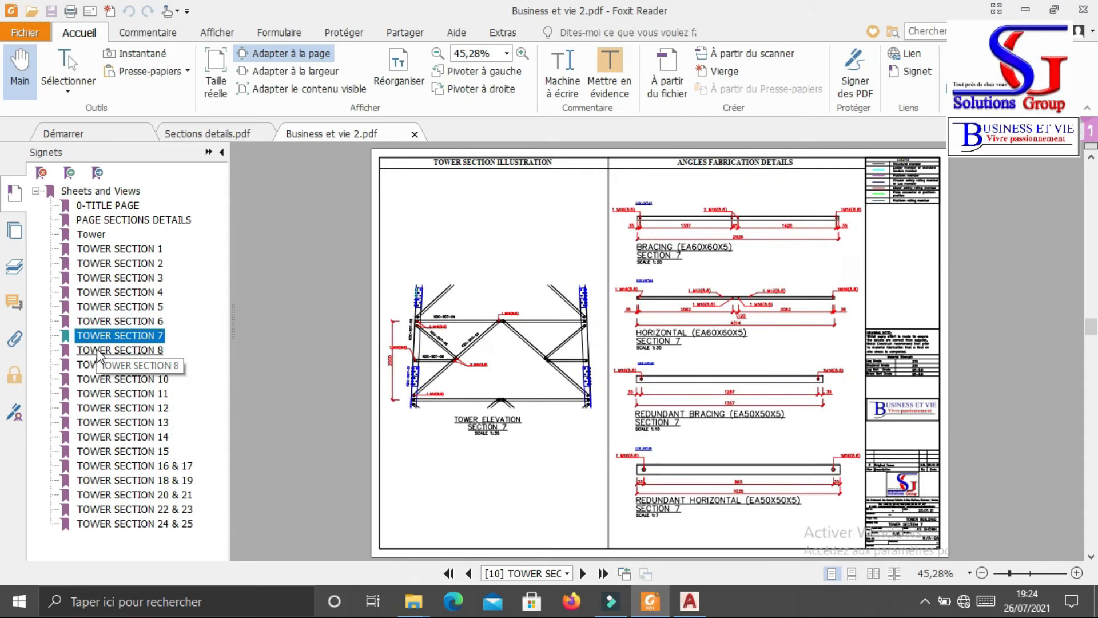
left_click(97, 351)
left_click(93, 367)
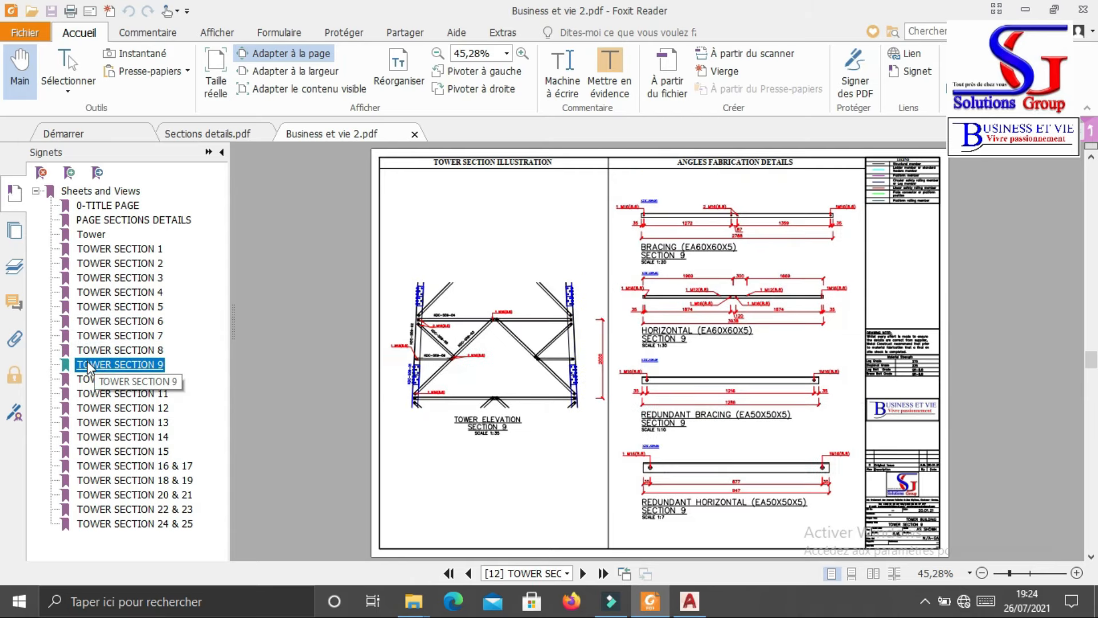
left_click(85, 383)
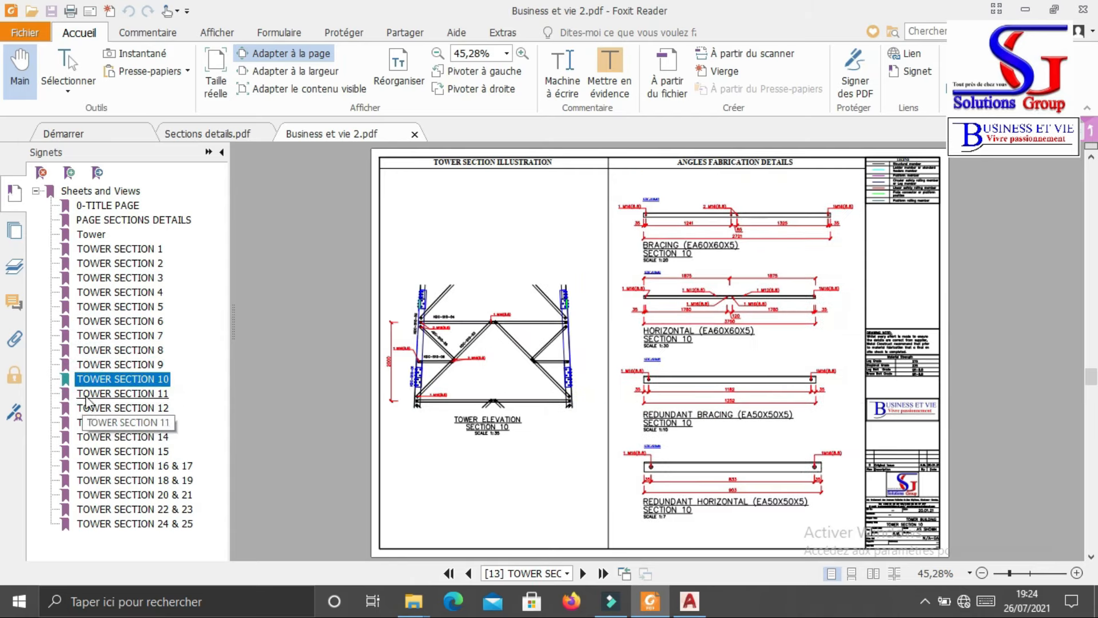
left_click(87, 396)
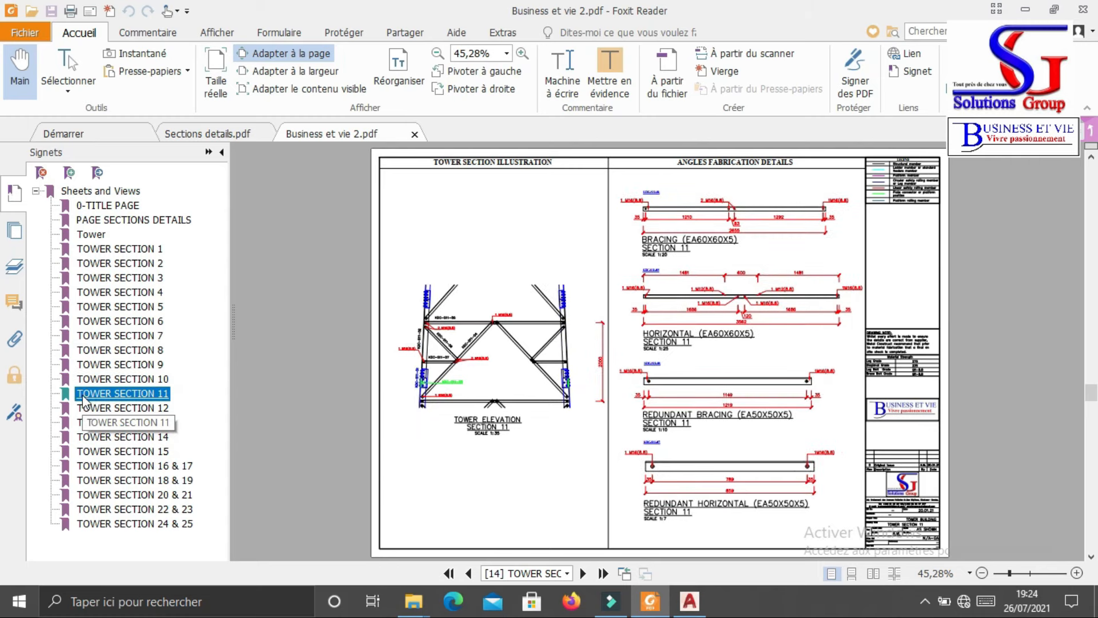